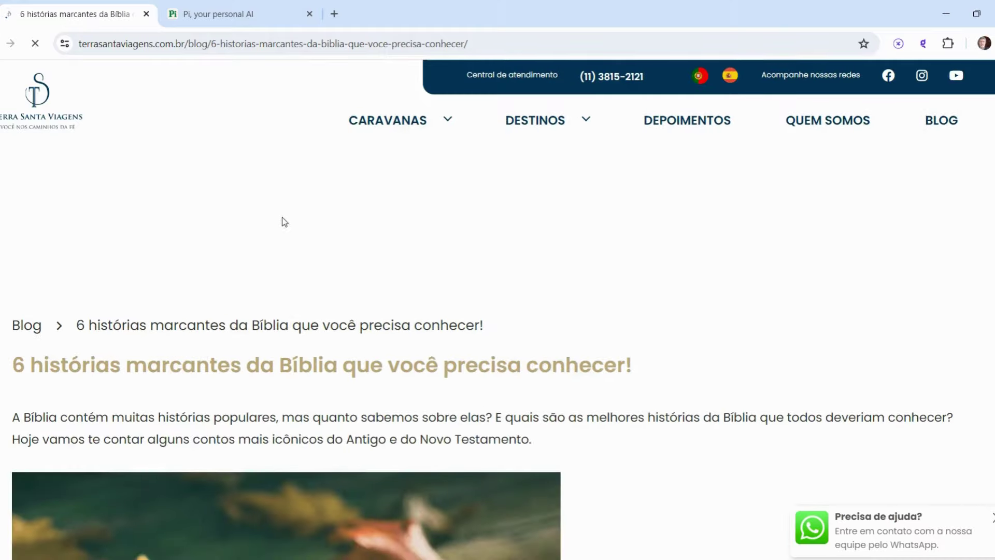
# Step: Read the blog article on six notable Bible stories, and return to the search results to highlight "Davi e Golias"
pyautogui.scroll(-10, 297, 241)
pyautogui.scroll(-13, 298, 242)
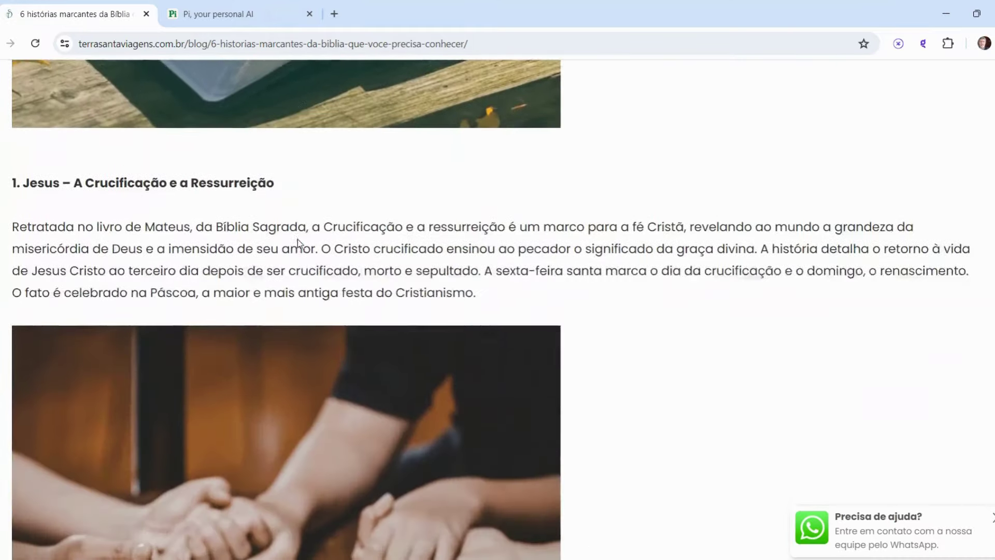
pyautogui.scroll(-8, 298, 243)
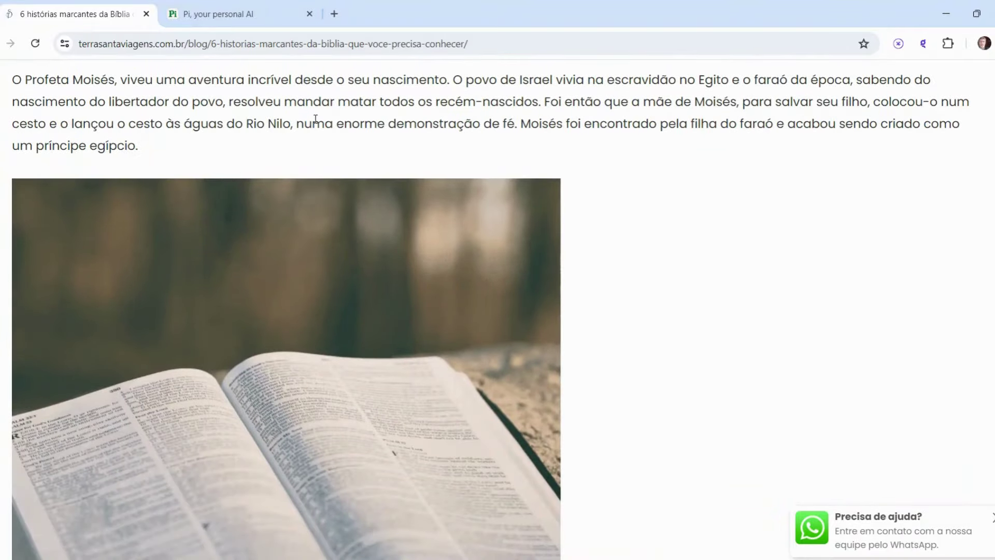
pyautogui.scroll(-10, 310, 156)
pyautogui.scroll(-7, 313, 148)
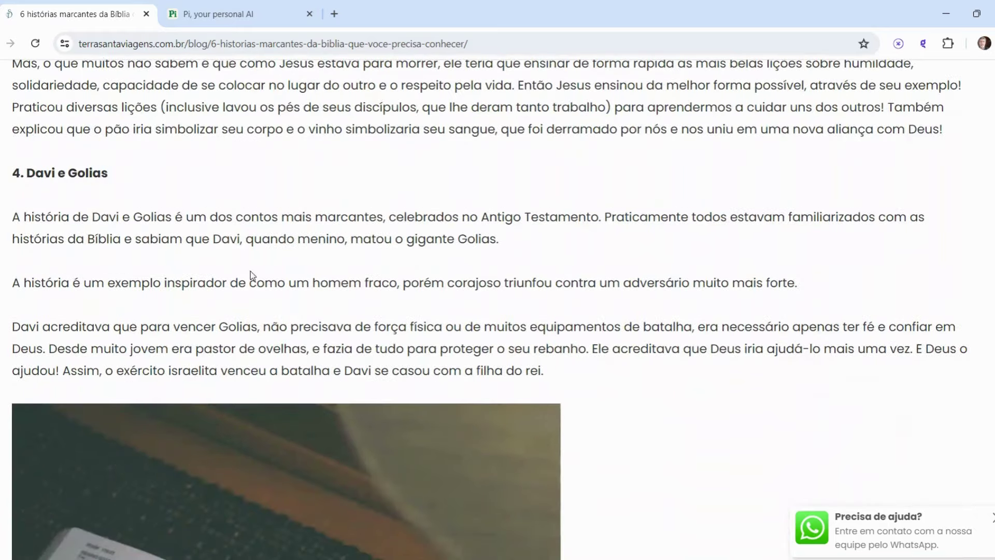
pyautogui.scroll(-3, 251, 272)
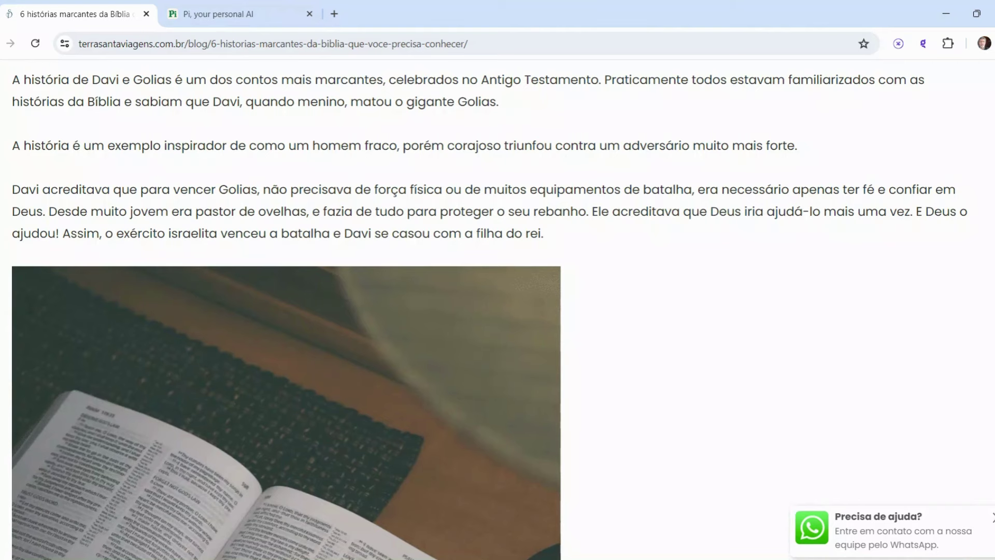
pyautogui.hotkey('alt', 'Left')
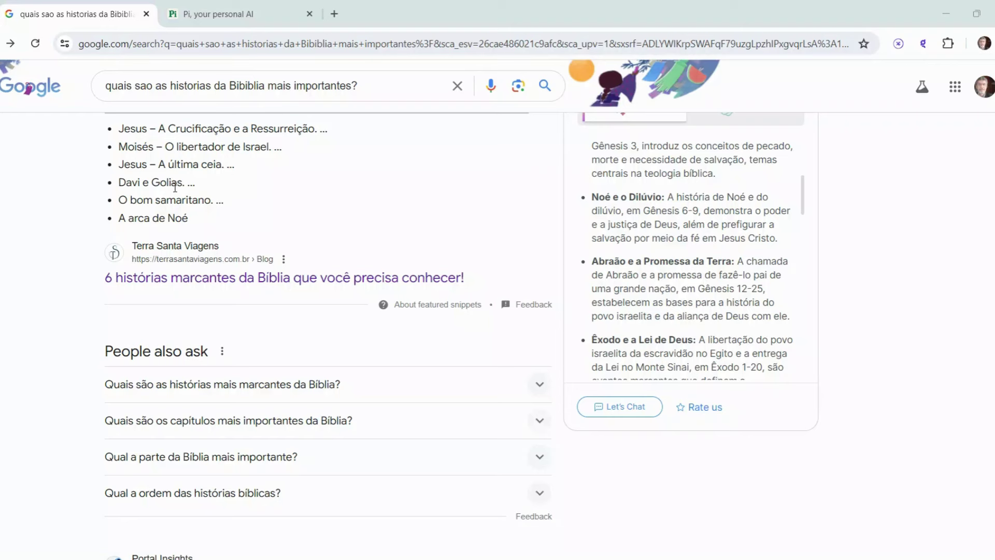
pyautogui.moveTo(183, 182); pyautogui.dragTo(108, 189)
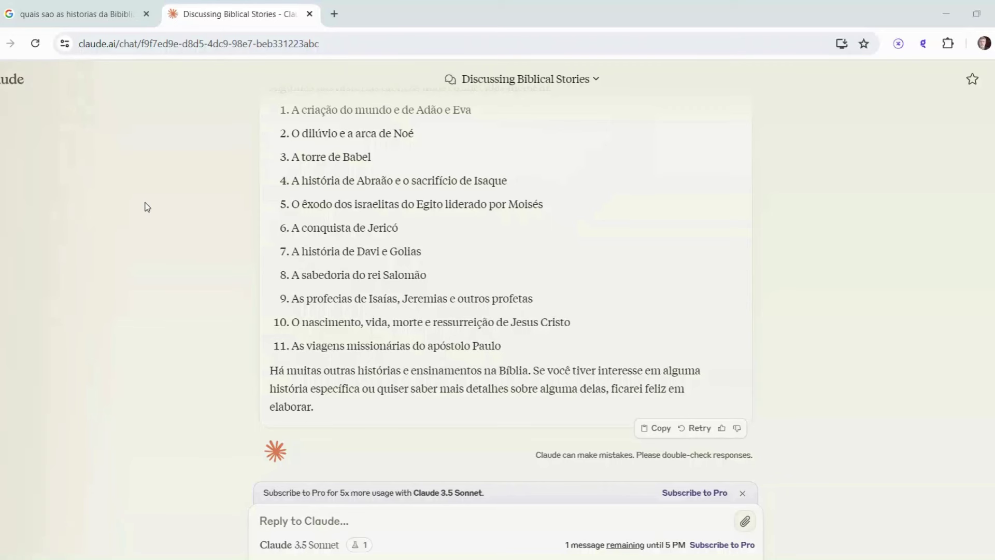
# Step: Review the numbered list of well-known Bible stories in the Claude conversation "Discussing Biblical Stories"
pyautogui.scroll(3, 568, 200)
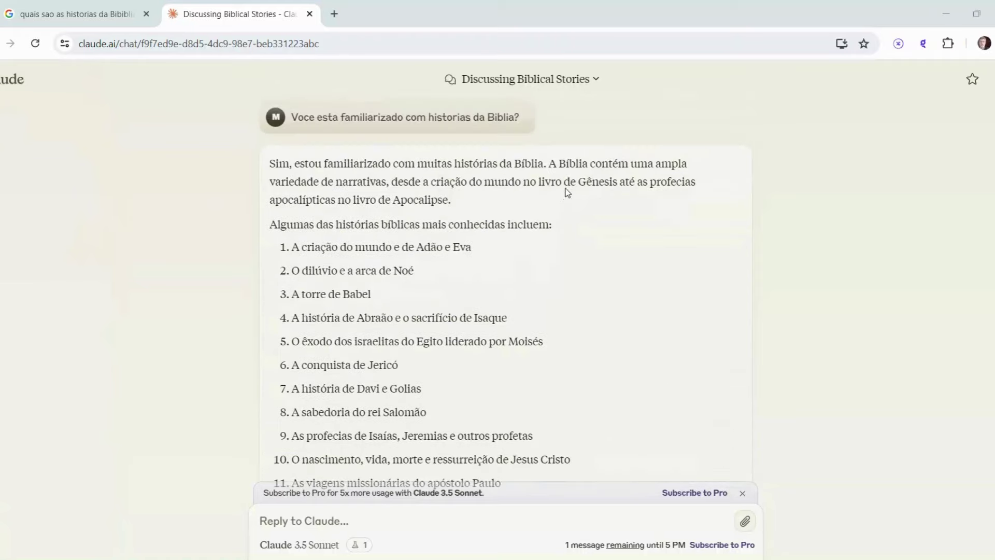
pyautogui.moveTo(408, 118)
pyautogui.scroll(-2, 420, 118)
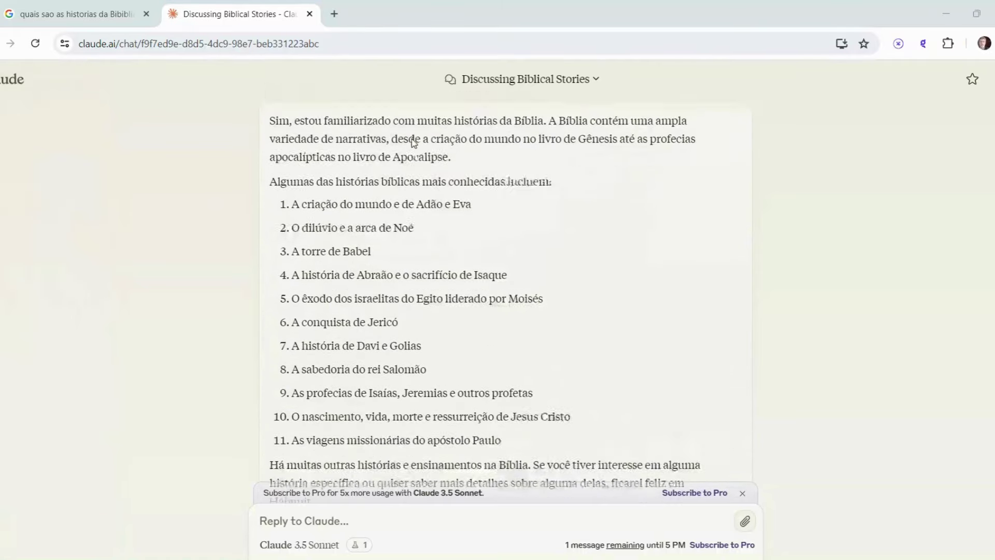
pyautogui.scroll(2, 411, 138)
pyautogui.scroll(-3, 405, 197)
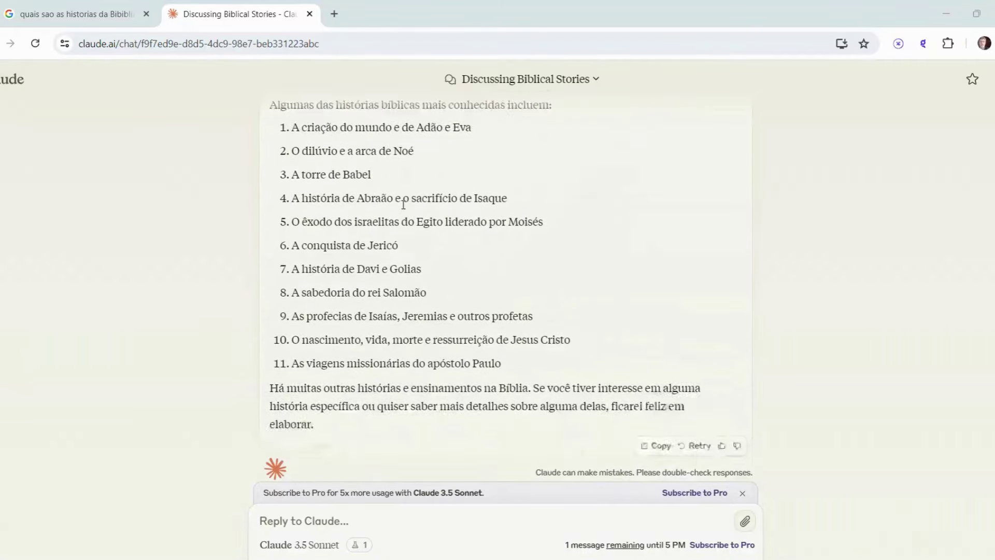
pyautogui.scroll(2, 384, 223)
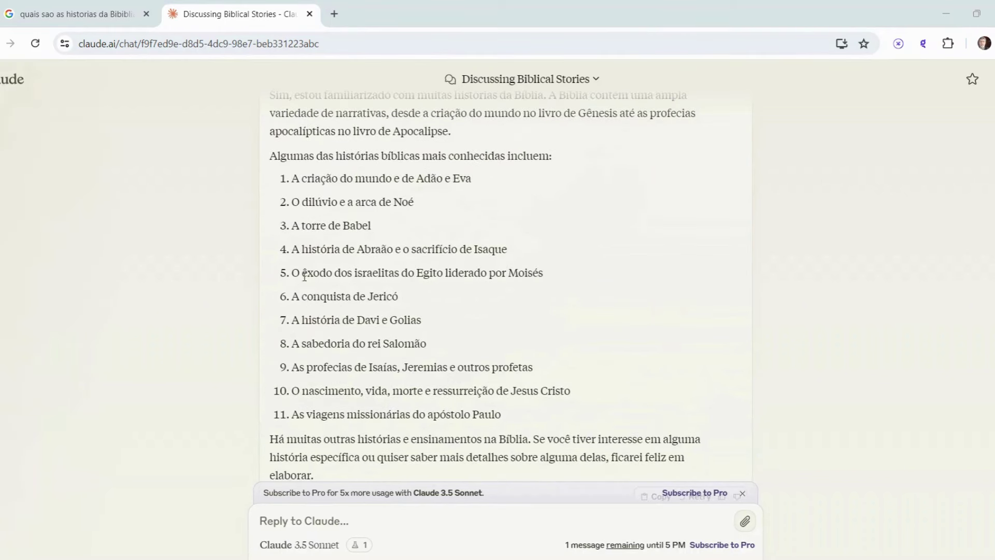
pyautogui.scroll(-2, 311, 405)
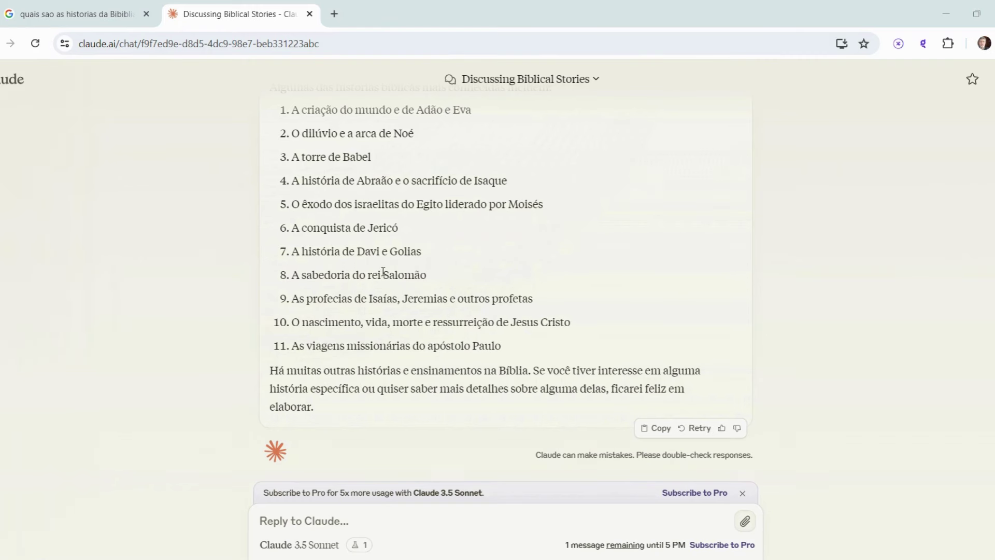
pyautogui.scroll(2, 385, 270)
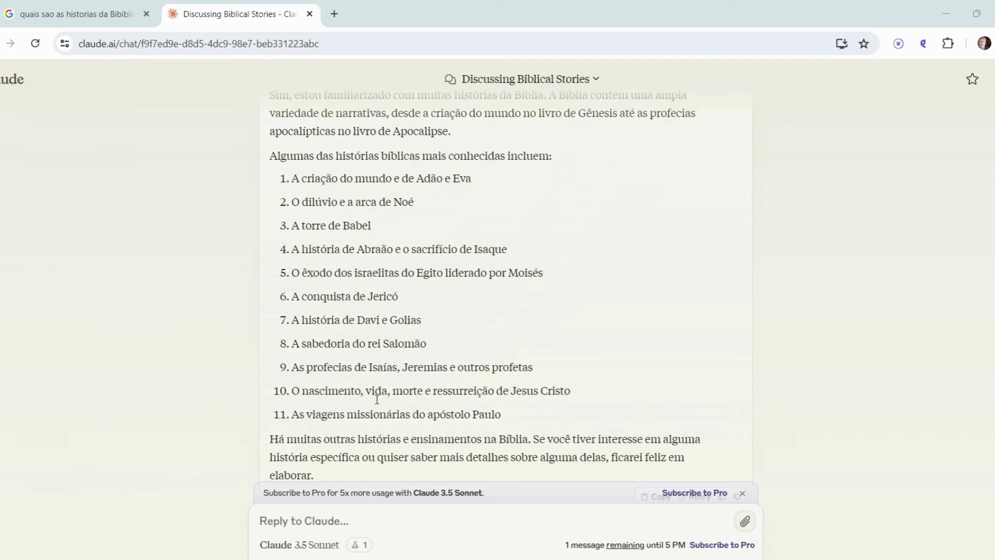
# Step: Send the request "voce pode criar um texto contando a historia da Biblia de David e Golias usando 120 palavras?"
pyautogui.click(320, 509)
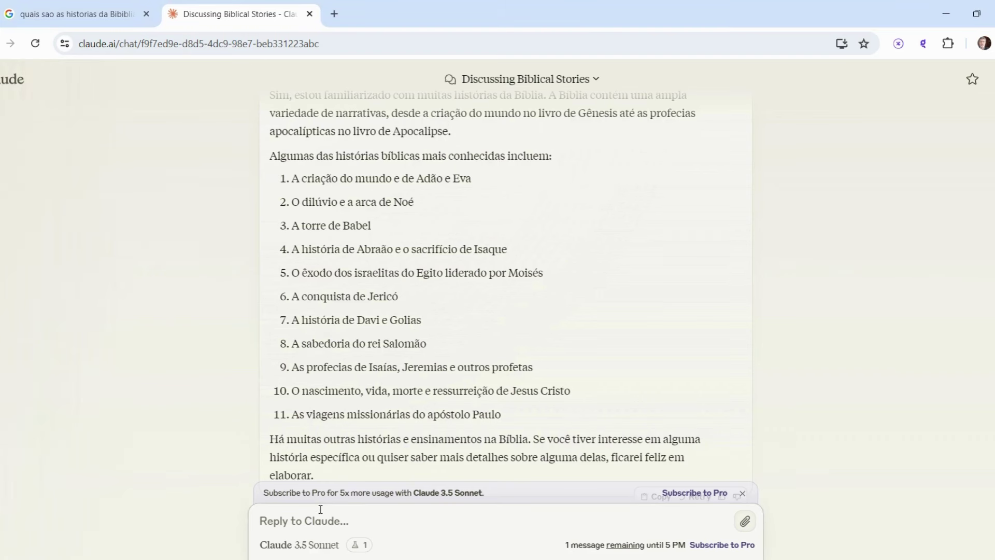
pyautogui.write('voce pode criar um texto contando a historia da Biblia de David e Golias usando 120 palavras?')
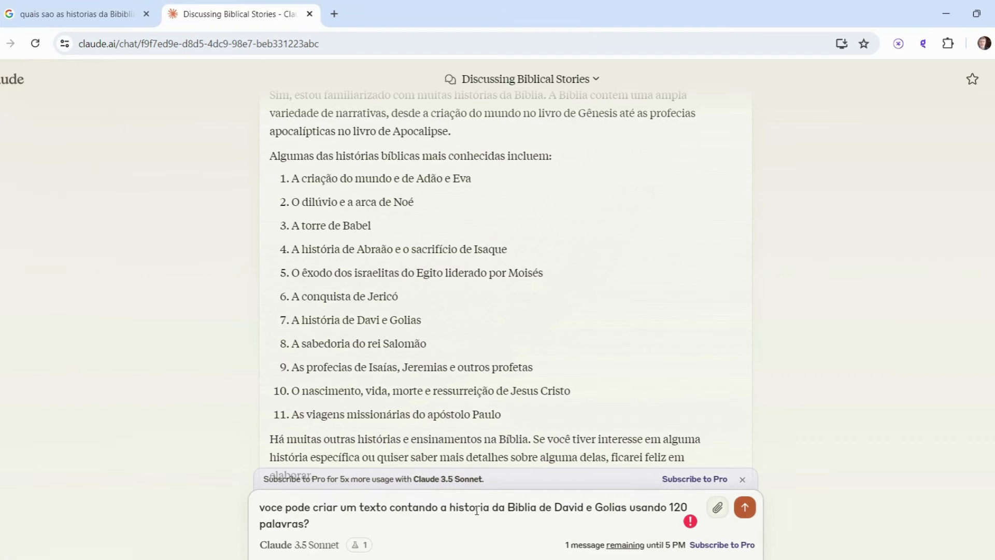
pyautogui.scroll(-2, 476, 511)
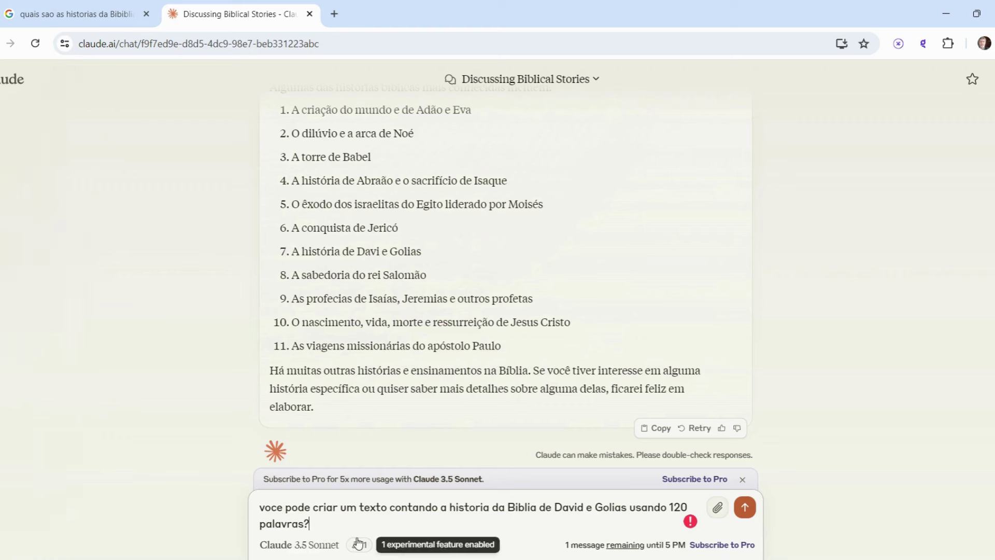
pyautogui.click(745, 508)
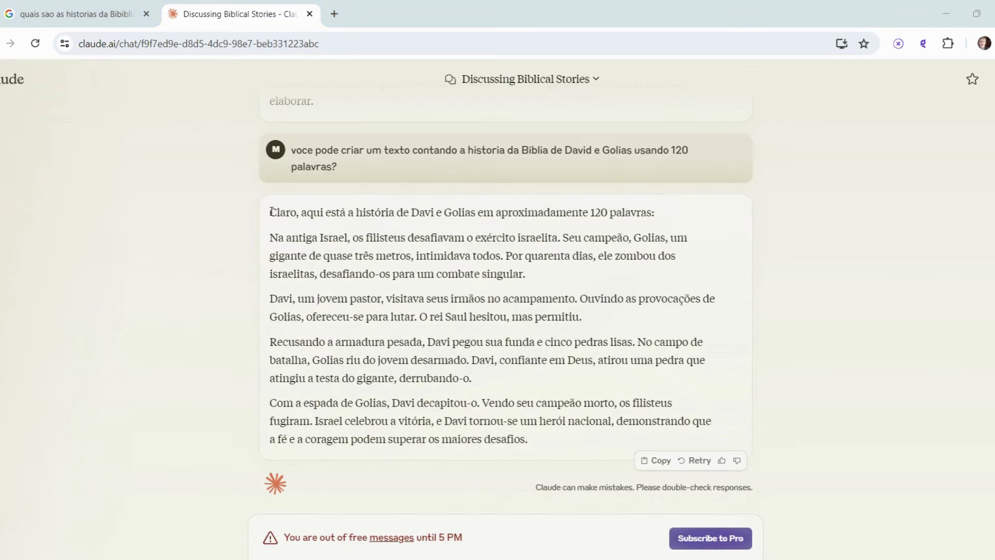
# Step: Copy the four story paragraphs into a blank Google Docs document and check the word count
pyautogui.moveTo(269, 241); pyautogui.dragTo(533, 446)
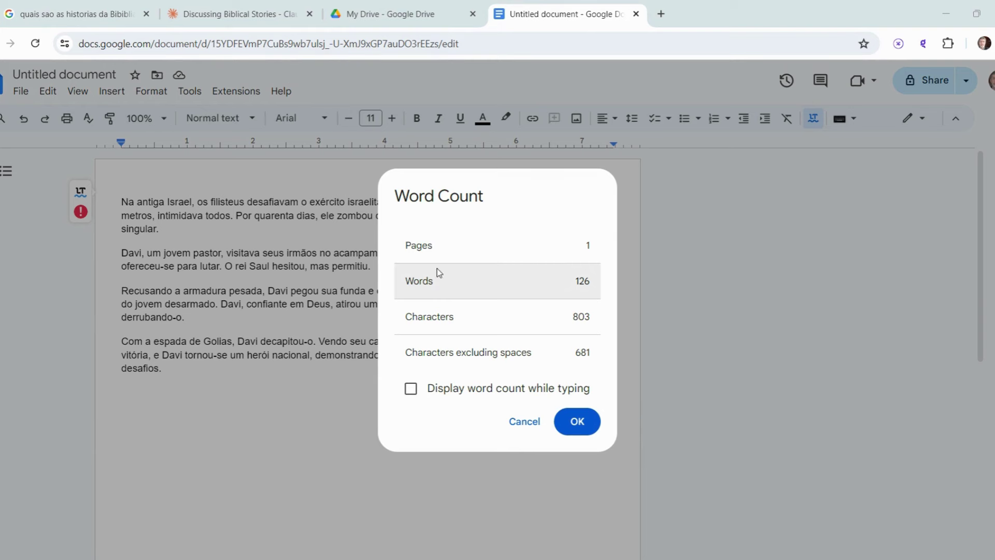
pyautogui.click(573, 426)
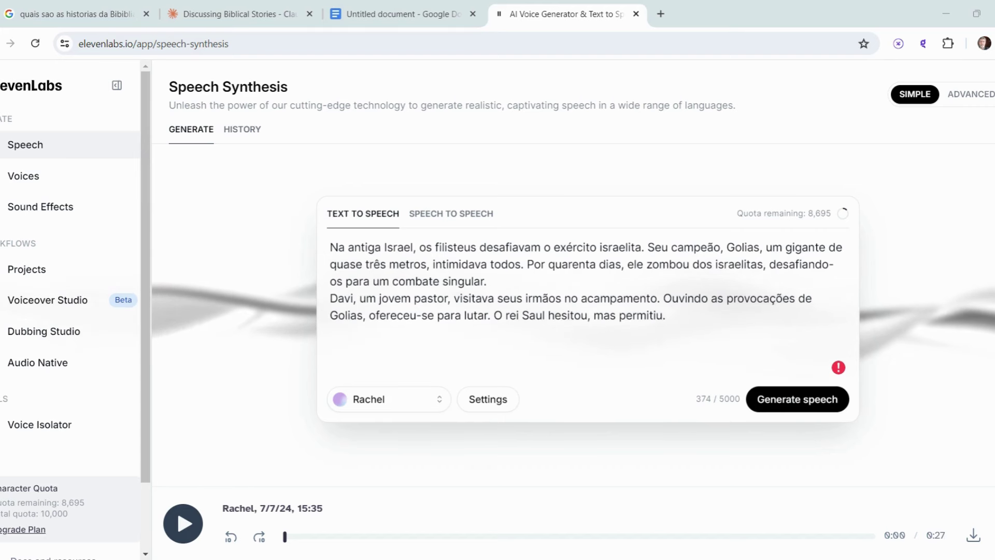
# Step: Download the Rachel voice narrations of the story's first and second halves from ElevenLabs Speech Synthesis
pyautogui.click(973, 536)
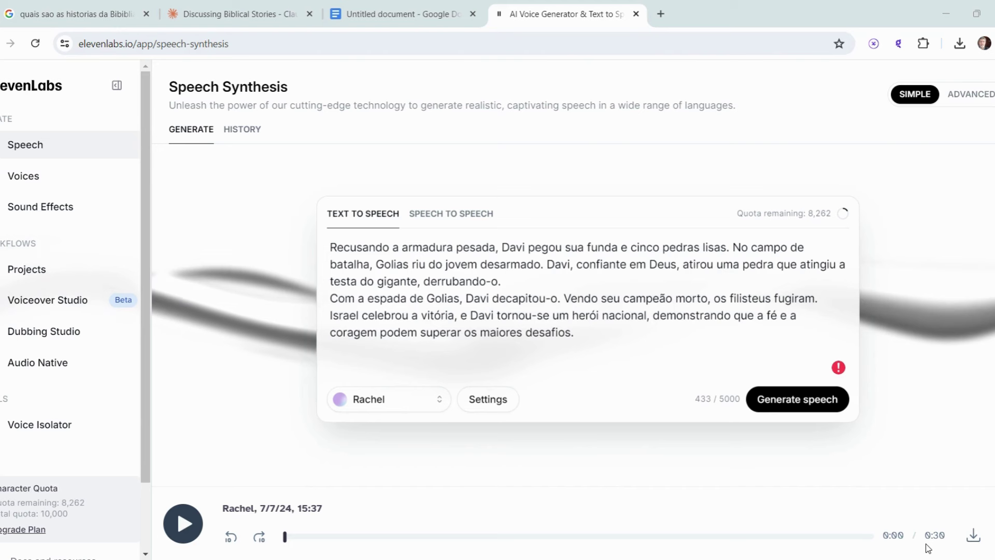
pyautogui.click(974, 537)
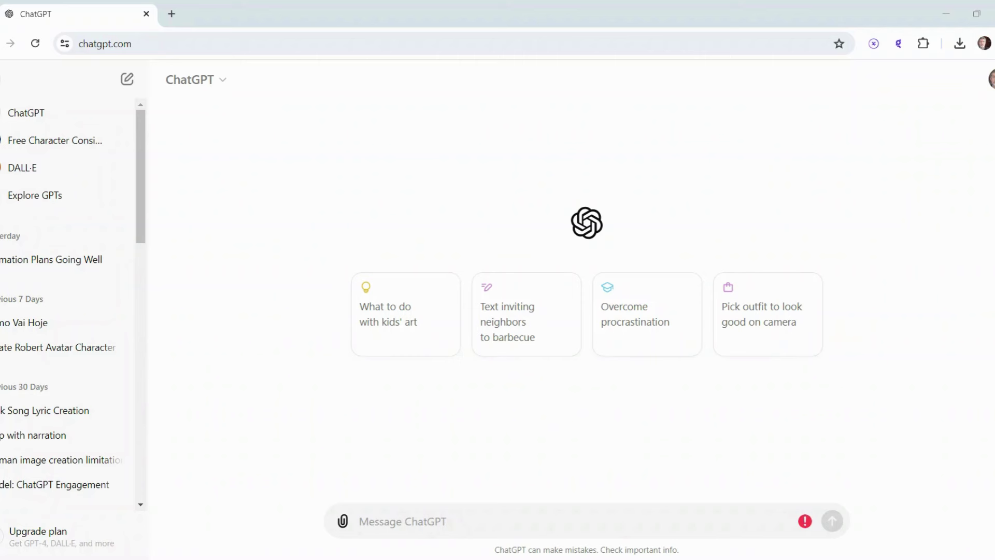
# Step: Ask ChatGPT, in Portuguese, for a detailed image-generator prompt describing a female deity and her clothing from the era of David and Goliath
pyautogui.write('Estou para gravar uma historia da Biblia, a historia de David e Goliase preciso criar um caracter feminino com as carcterias da epoca em que a historia aconteceu, de preferencia uma mulher representando uma divindade da epoca, preciso de uma descricao detalhada da mulher e do vestuario para que eu possa usar como prompt em uma AI geradora de imagens')
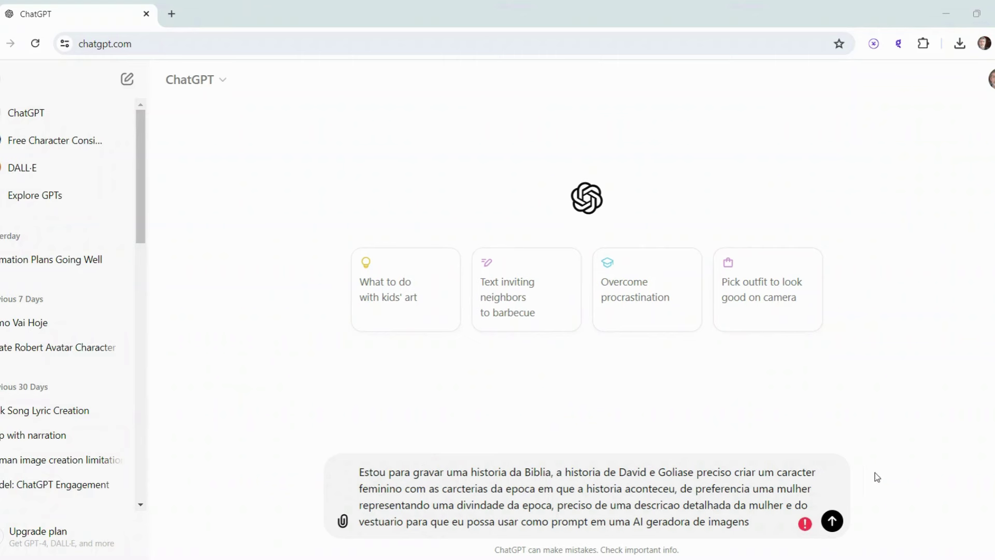
pyautogui.click(694, 471)
pyautogui.click(688, 472)
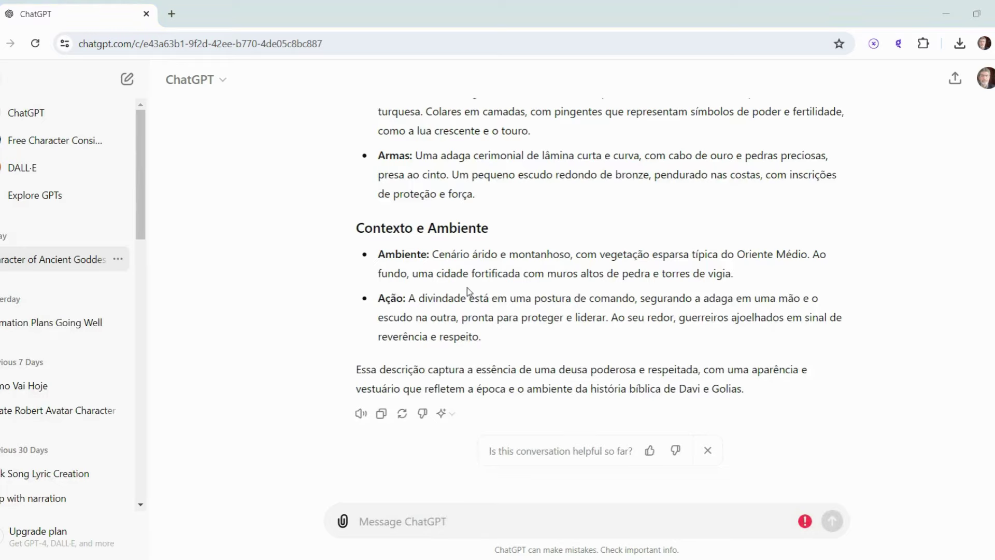
# Step: Review the generated description of the goddess Anat, covering her name, face, hair, body, clothing and accessories
pyautogui.scroll(7, 513, 215)
pyautogui.scroll(5, 563, 222)
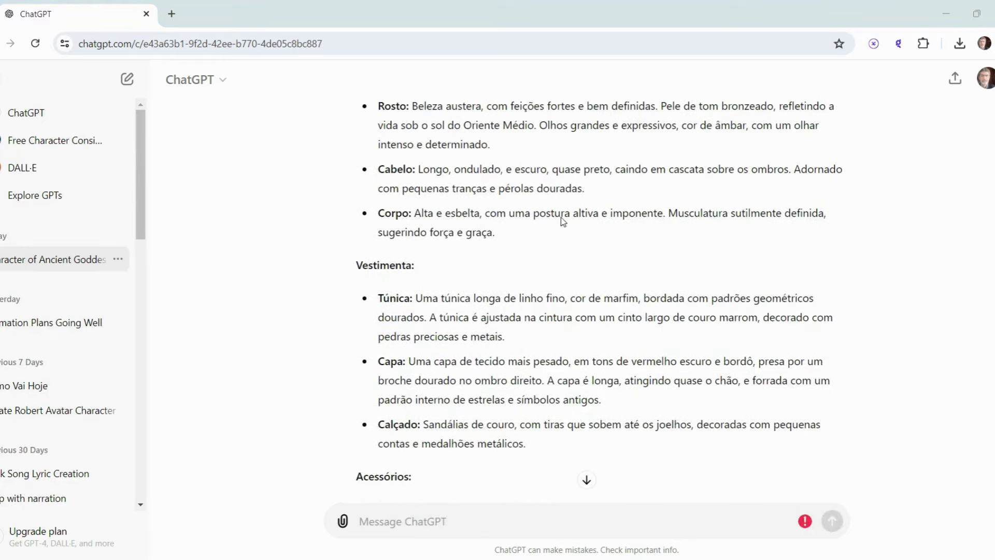
pyautogui.scroll(1, 466, 237)
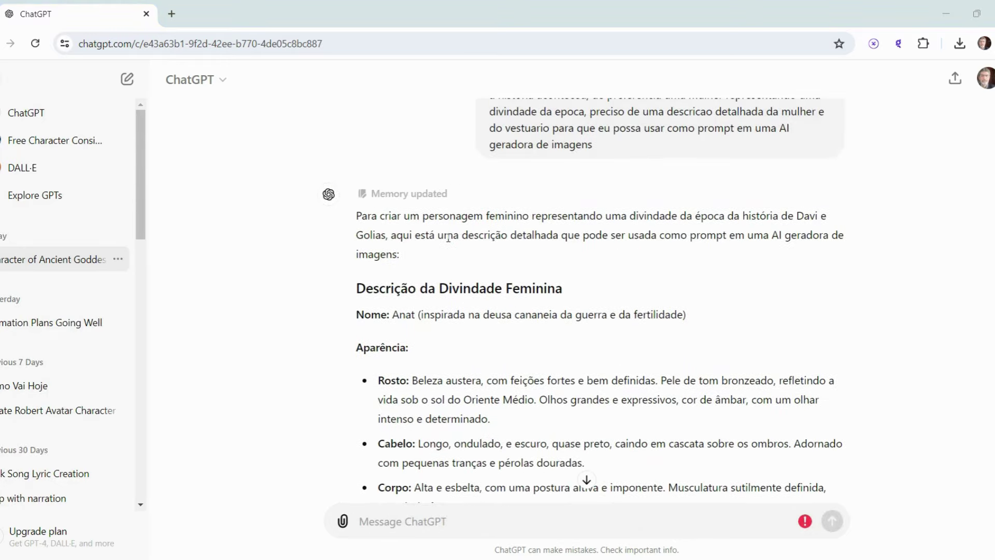
pyautogui.scroll(-1, 402, 280)
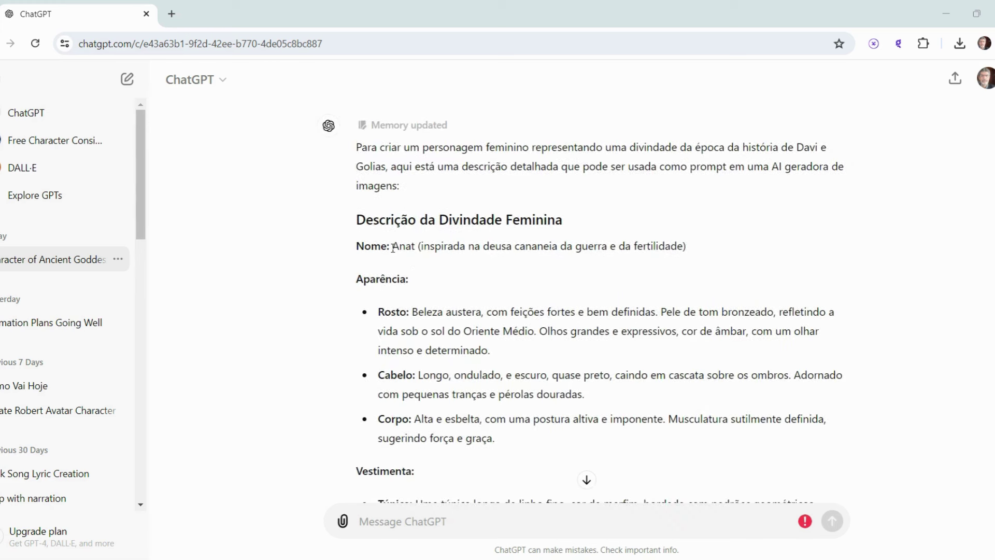
pyautogui.moveTo(393, 248); pyautogui.dragTo(415, 250)
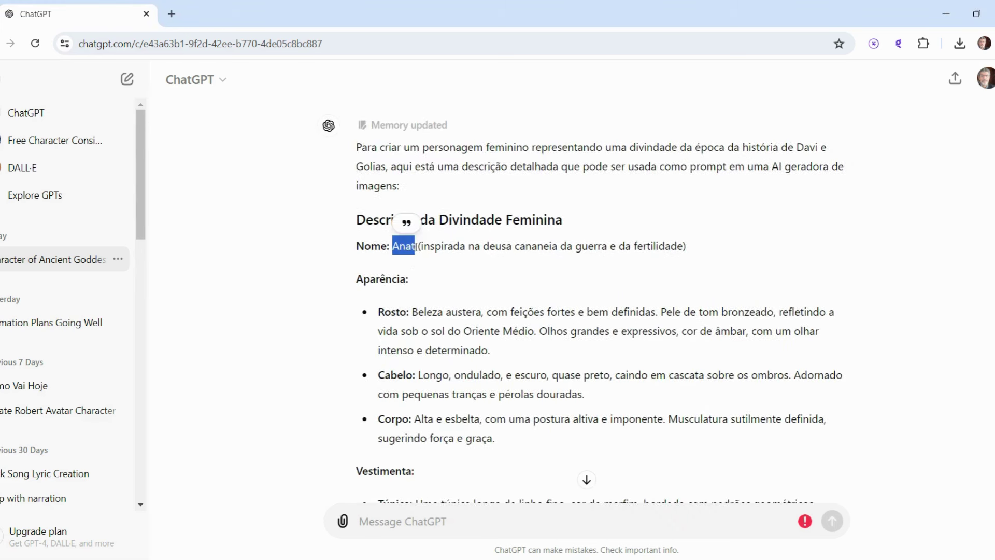
pyautogui.scroll(-1, 486, 283)
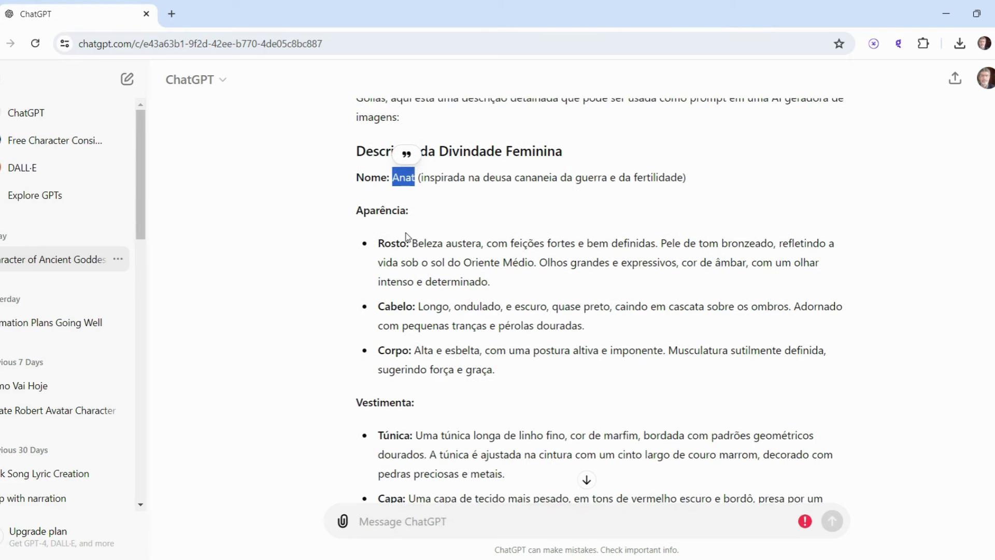
pyautogui.moveTo(413, 241); pyautogui.dragTo(512, 263)
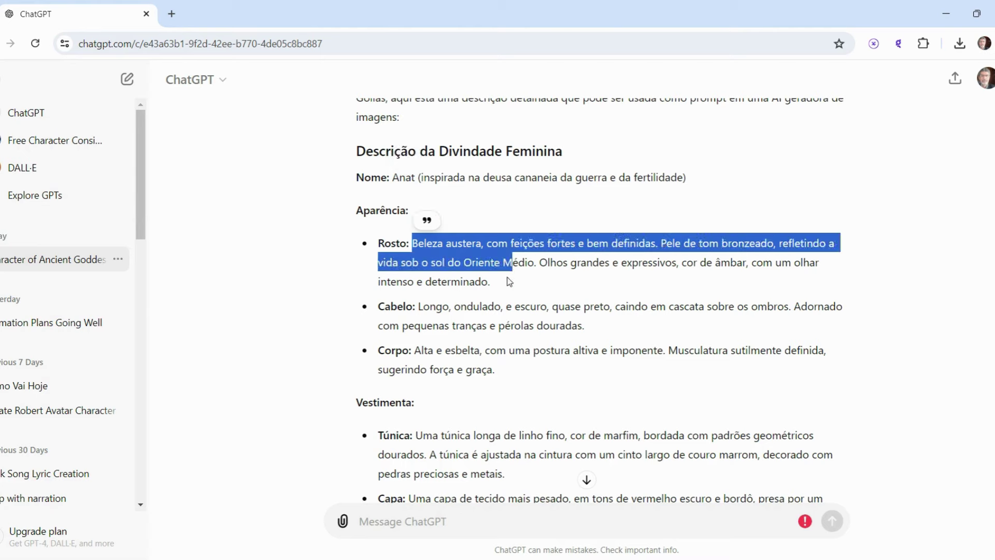
pyautogui.scroll(-1, 489, 298)
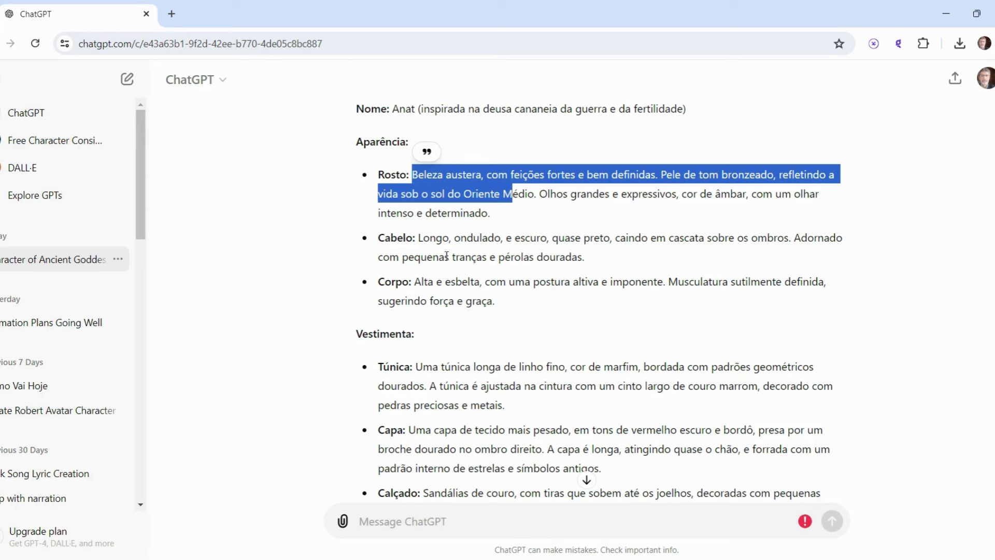
pyautogui.scroll(-1, 440, 294)
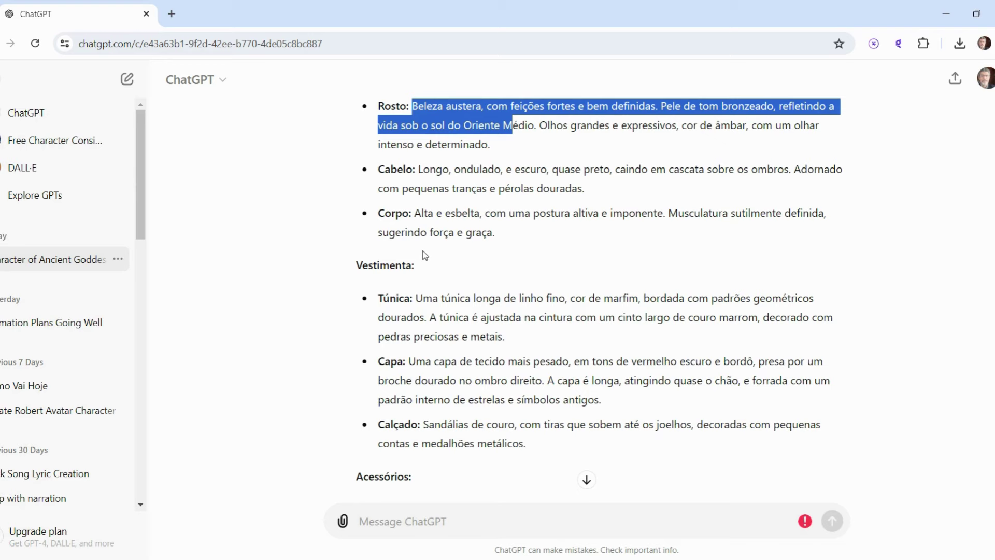
pyautogui.scroll(-1, 479, 212)
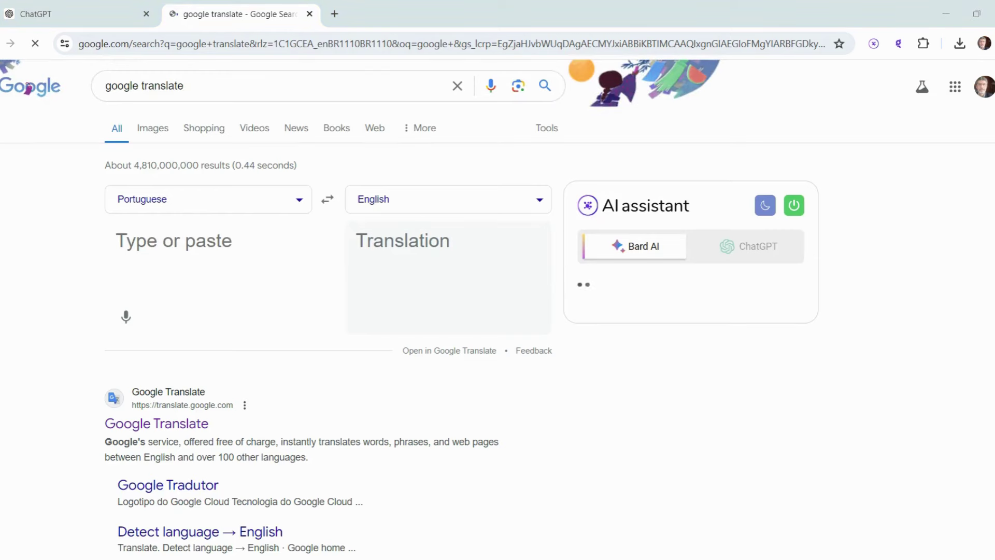
# Step: Translate the goddess description from Portuguese to English in Google Translate and read through the translation
pyautogui.click(222, 235)
pyautogui.hotkey('ctrl', 'v')
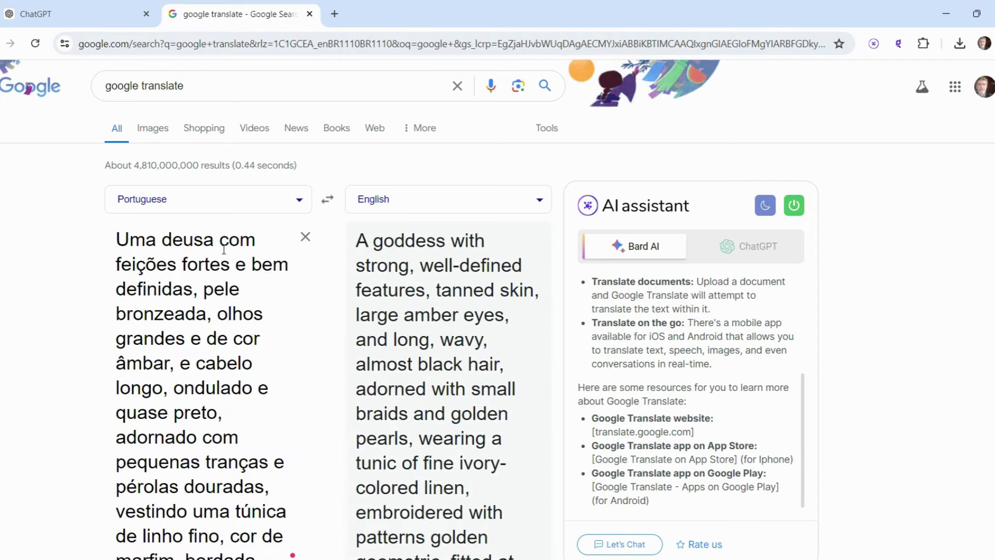
pyautogui.scroll(-1, 243, 265)
pyautogui.scroll(-1, 243, 265)
pyautogui.scroll(1, 242, 265)
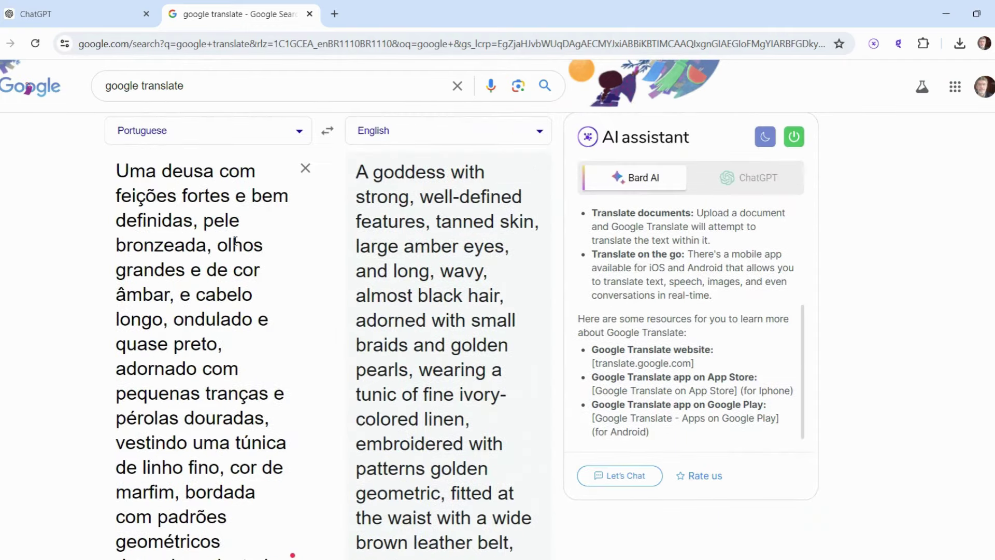
pyautogui.scroll(-1, 236, 243)
pyautogui.scroll(-1, 236, 245)
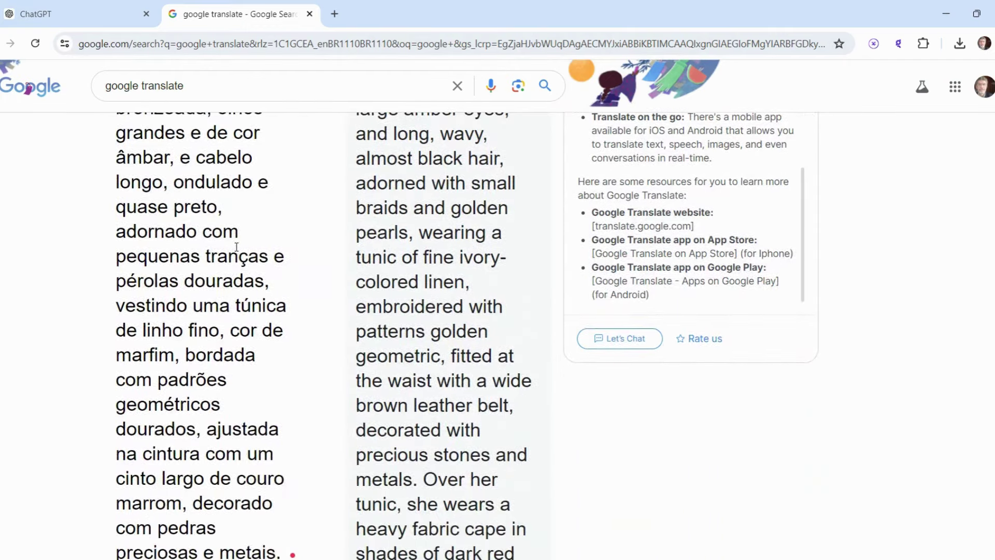
pyautogui.scroll(1, 237, 248)
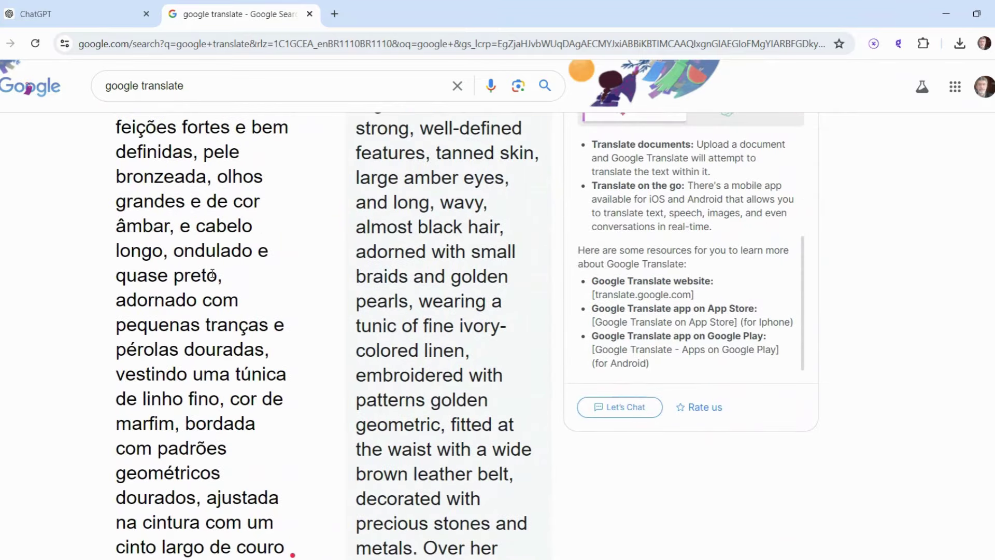
# Step: Check the English translation of the goddess description through to its end and copy the whole text
pyautogui.scroll(2, 240, 286)
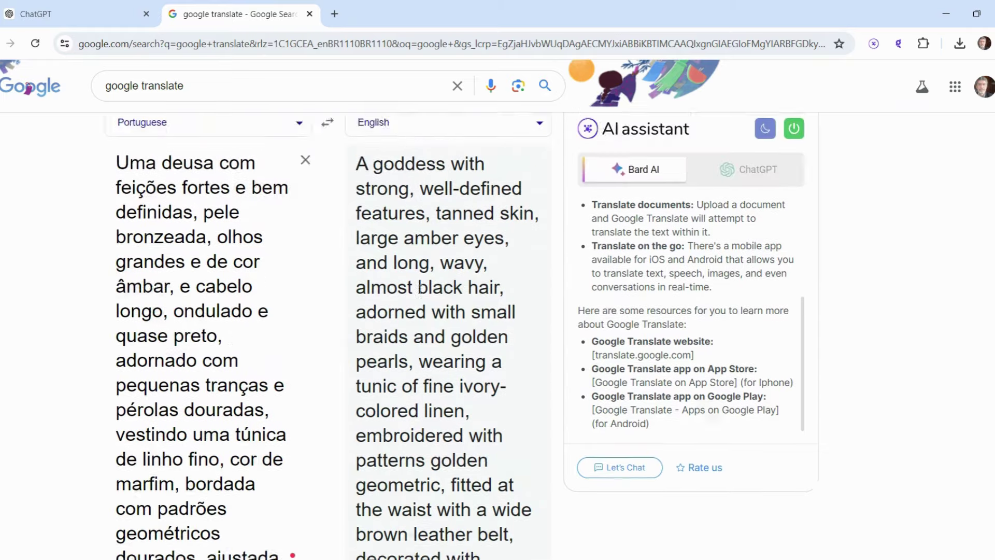
pyautogui.scroll(-2, 432, 302)
pyautogui.scroll(-9, 433, 303)
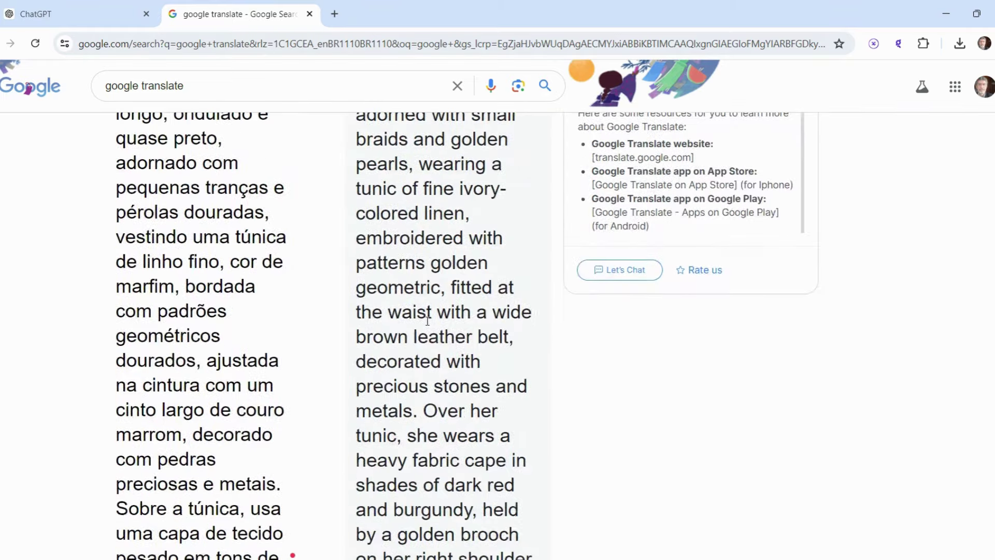
pyautogui.scroll(-4, 447, 400)
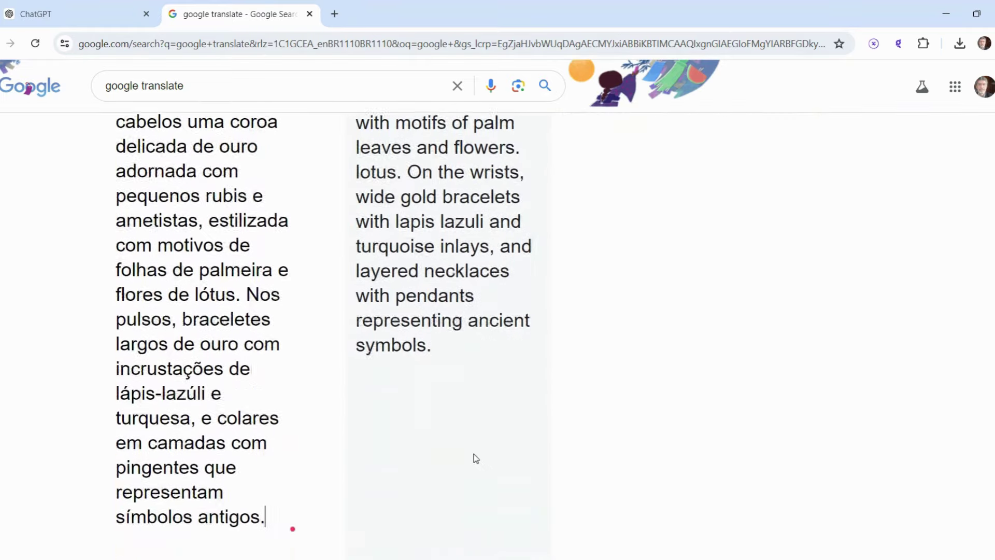
pyautogui.click(368, 409)
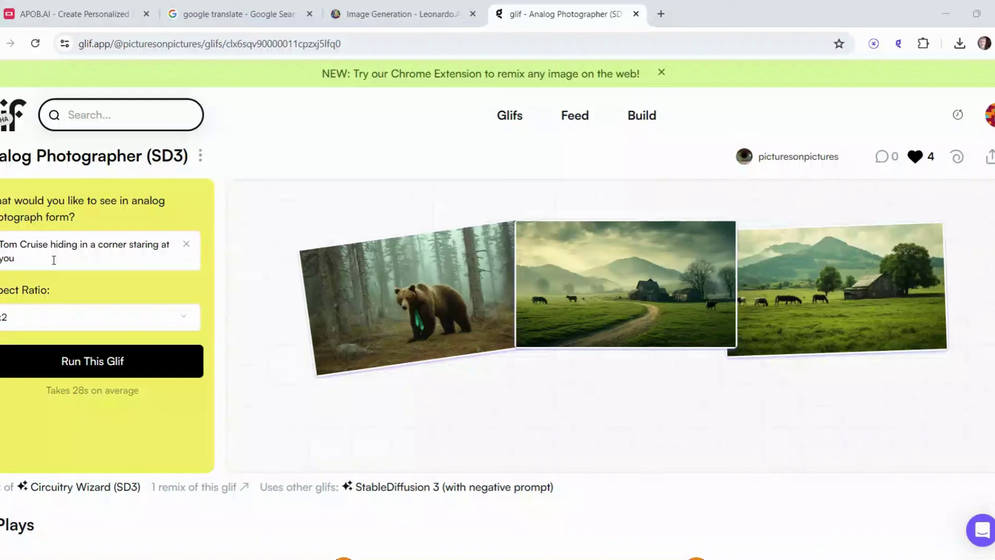
# Step: In glif's Analog Photographer (SD3), replace the existing prompt with the copied English goddess description
pyautogui.tripleClick(172, 257)
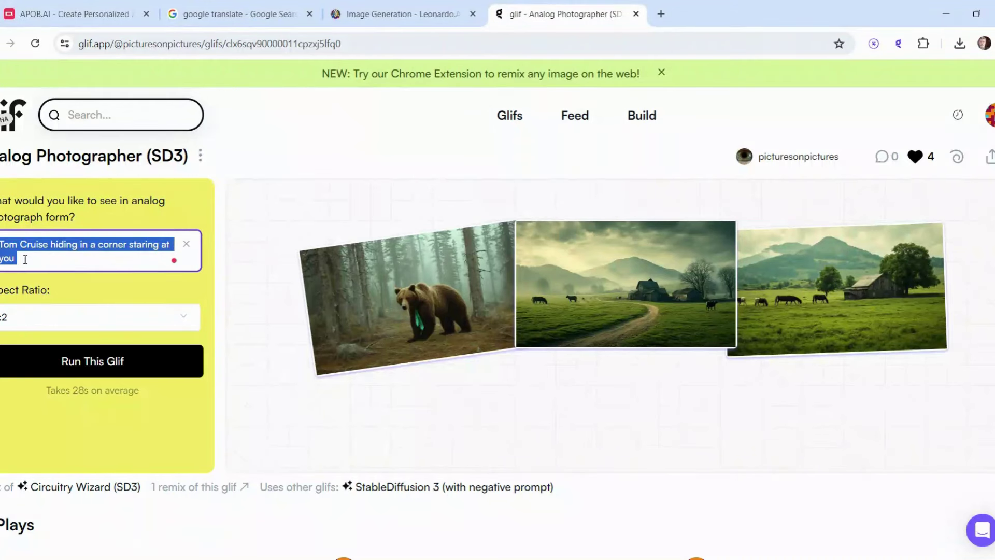
pyautogui.hotkey('ctrl', 'v')
pyautogui.scroll(-3, 155, 367)
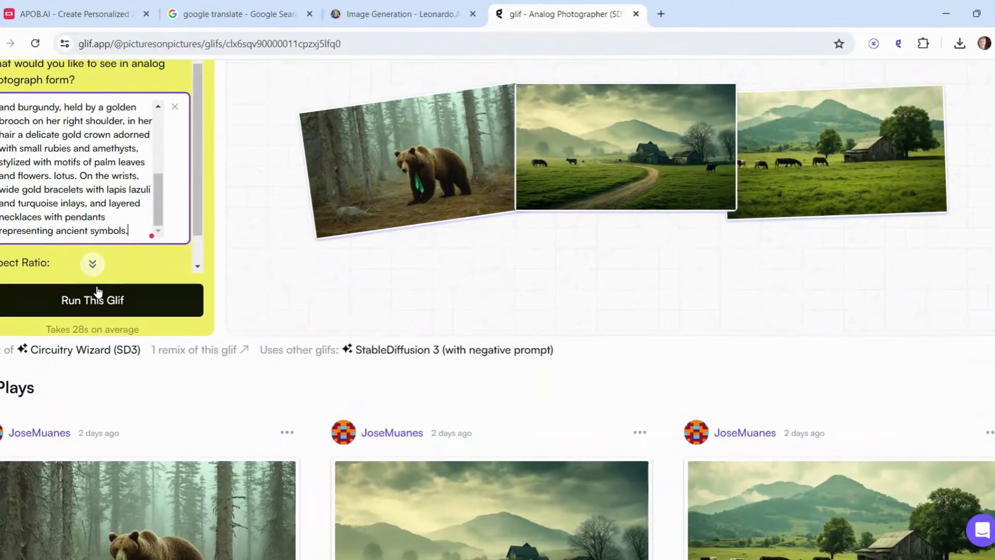
pyautogui.scroll(-1, 94, 263)
# Step: Set the image aspect ratio to 9:16 and run the glif to generate the goddess portrait
pyautogui.click(96, 202)
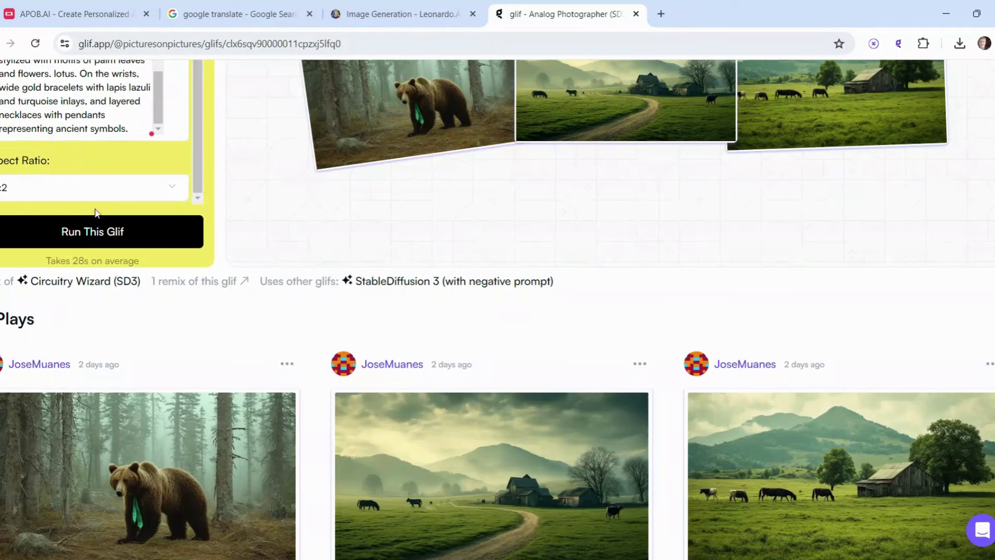
pyautogui.click(37, 192)
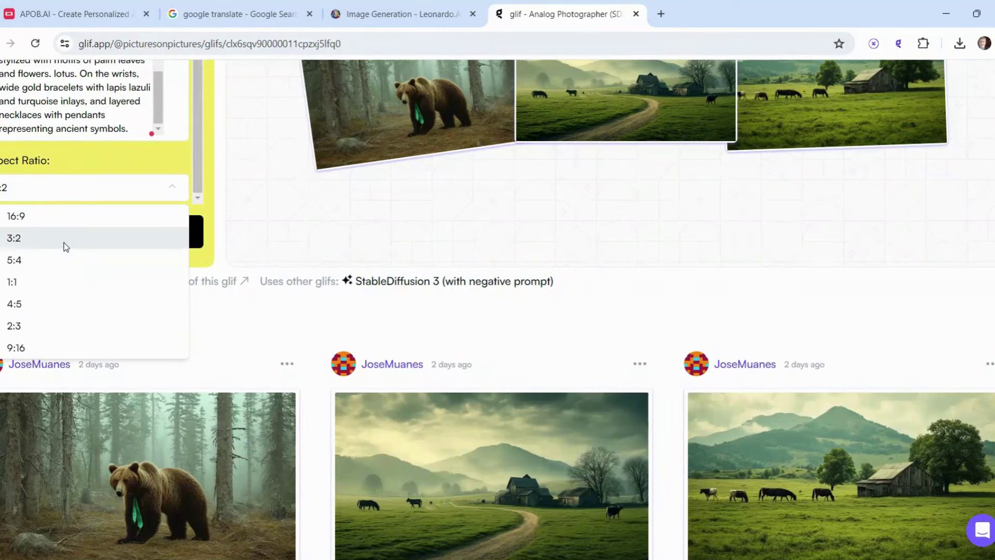
pyautogui.click(13, 354)
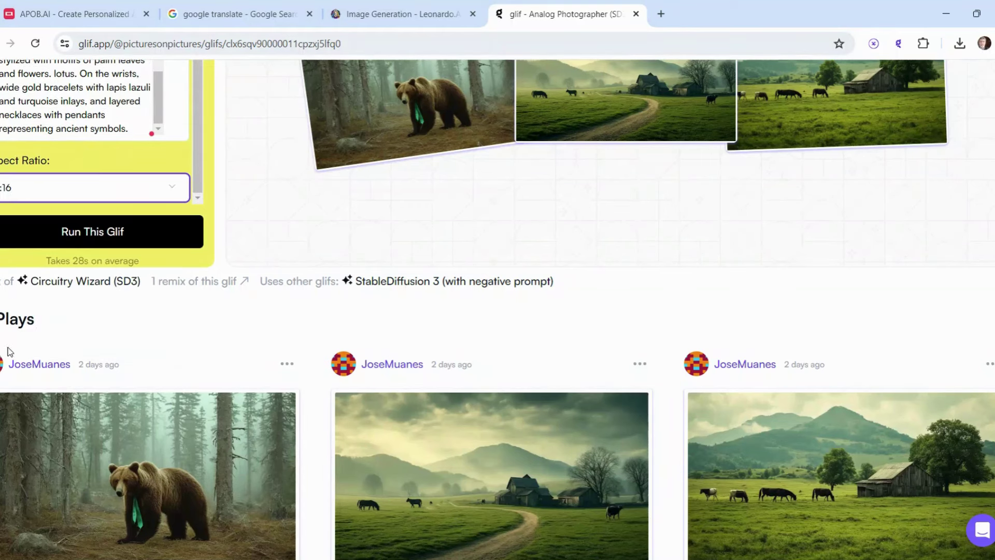
pyautogui.click(91, 236)
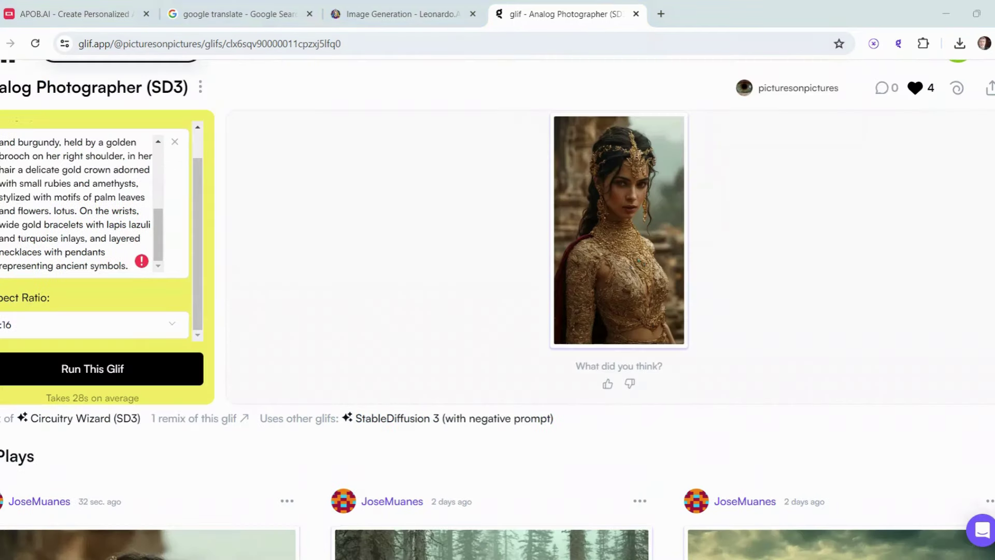
# Step: Examine the generated goddess portraits, enlarging the front-facing one and comparing the variants and their prompts among the glif's plays
pyautogui.moveTo(630, 205)
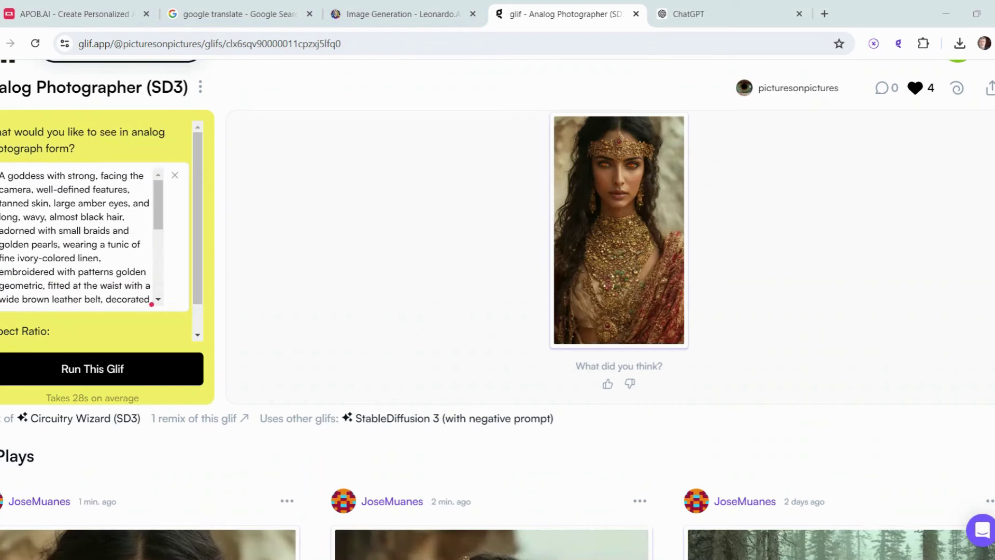
pyautogui.click(629, 191)
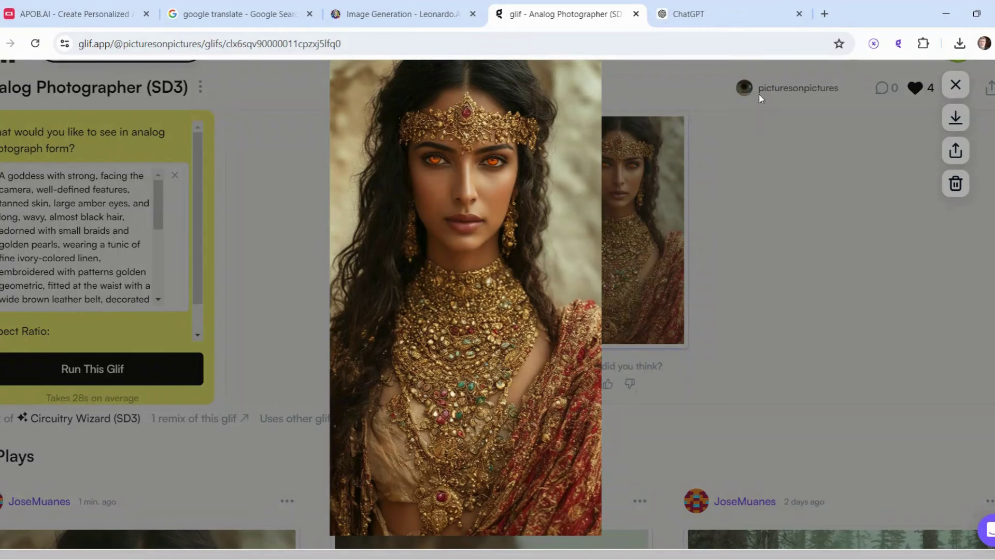
pyautogui.click(955, 84)
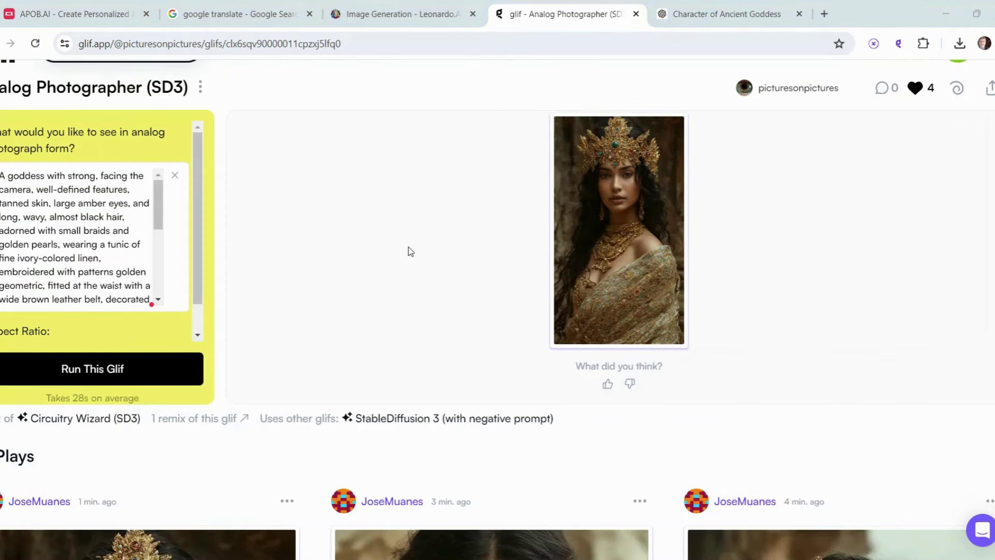
pyautogui.moveTo(663, 220)
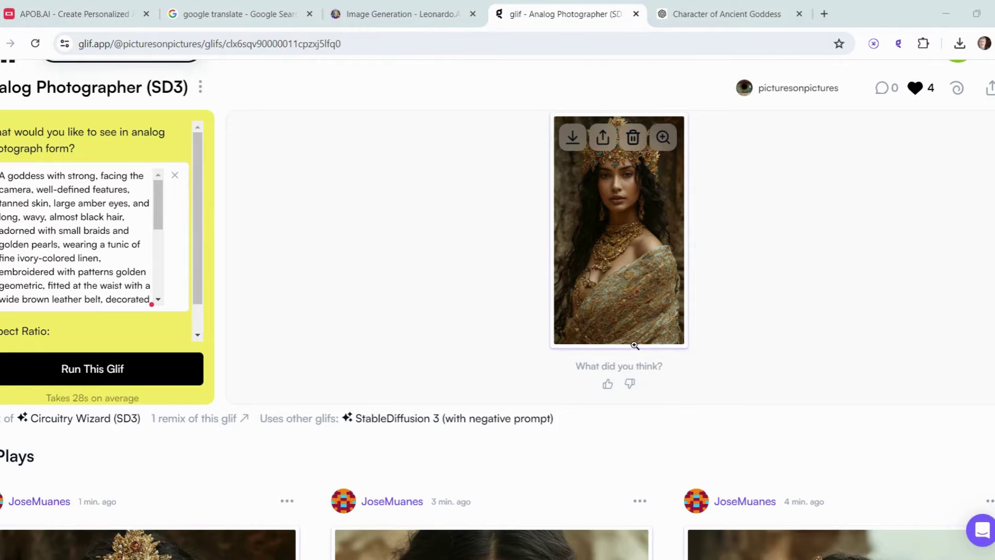
pyautogui.scroll(-8, 627, 317)
pyautogui.scroll(-3, 519, 305)
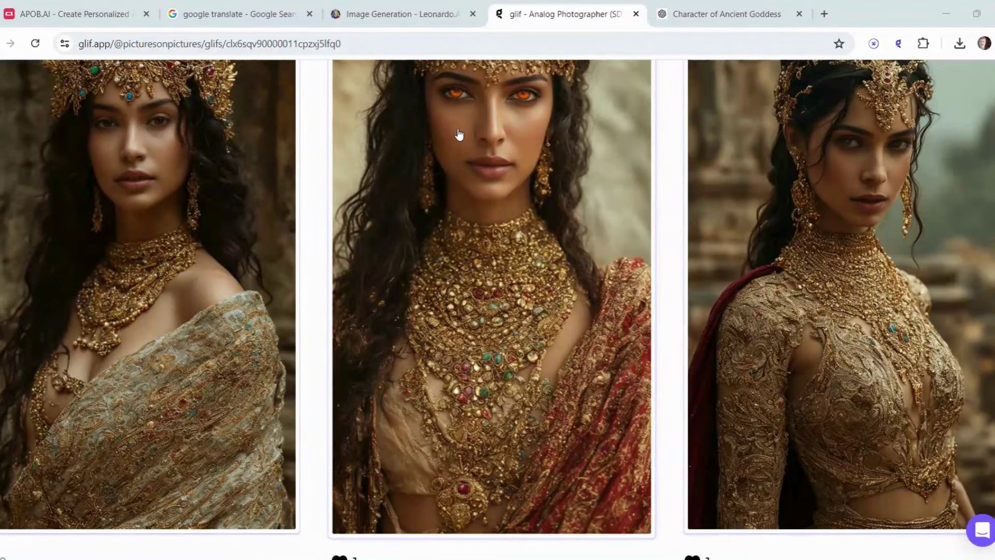
pyautogui.scroll(-5, 406, 257)
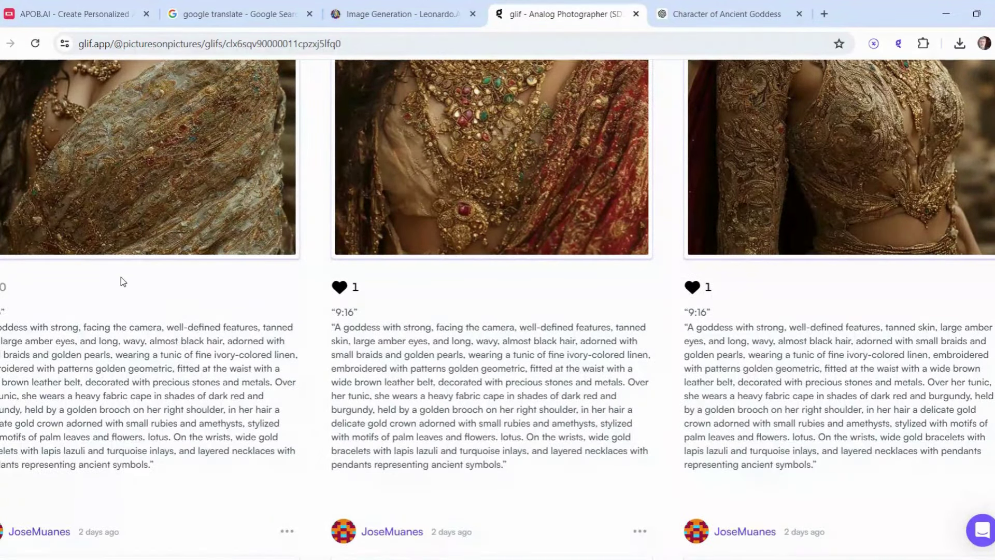
# Step: Switch to Leonardo.Ai, review the goddess prompt and its four images, and download the first portrait with the blue dress
pyautogui.click(367, 16)
pyautogui.moveTo(457, 245)
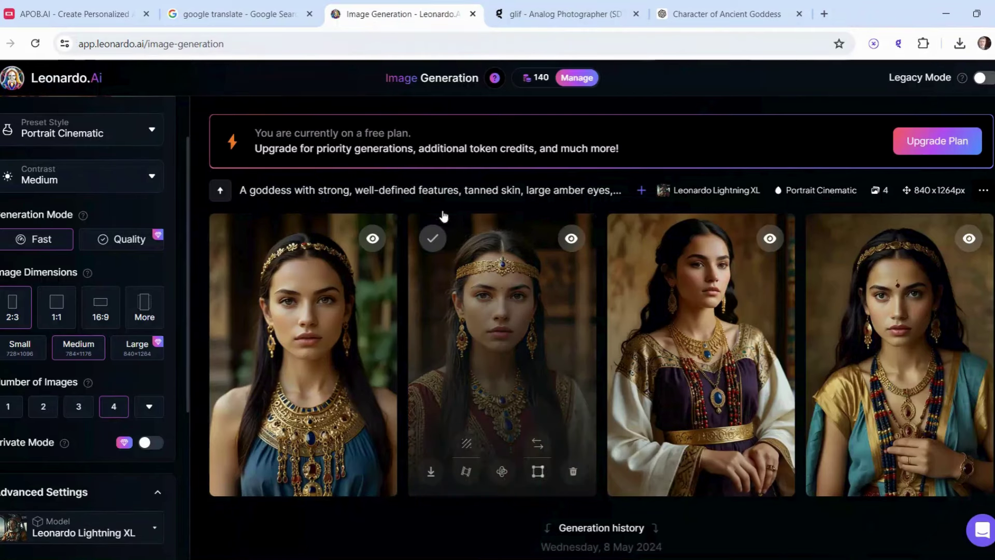
pyautogui.scroll(4, 444, 204)
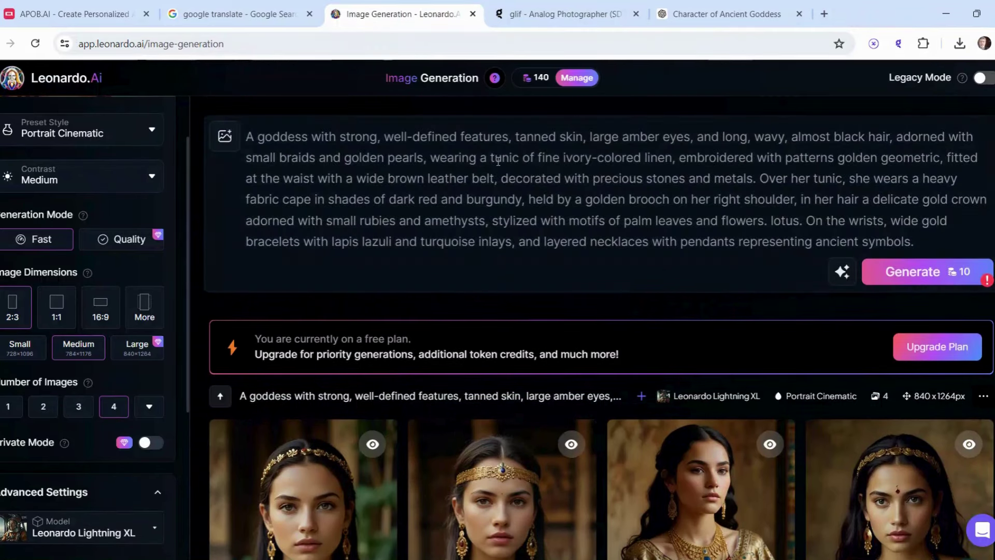
pyautogui.scroll(-5, 512, 167)
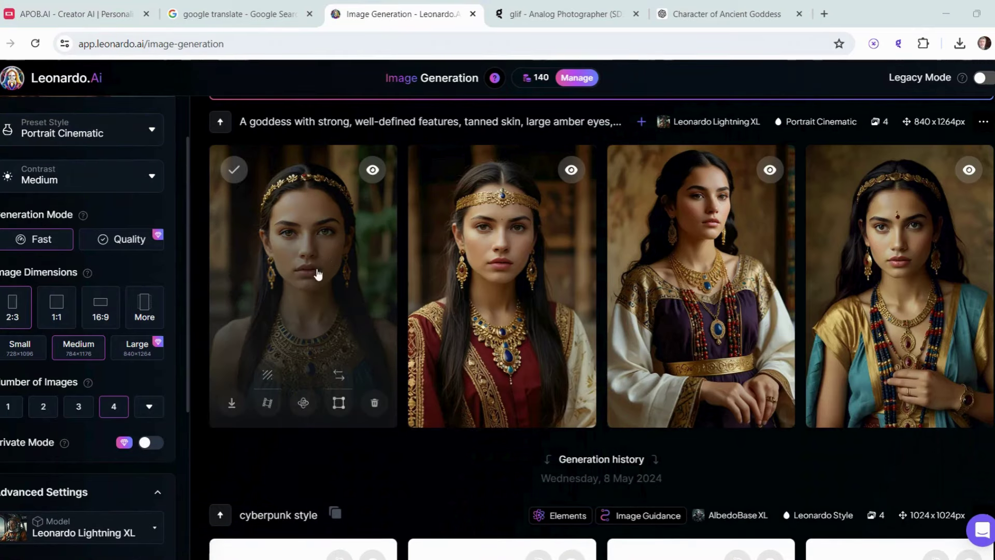
pyautogui.click(231, 405)
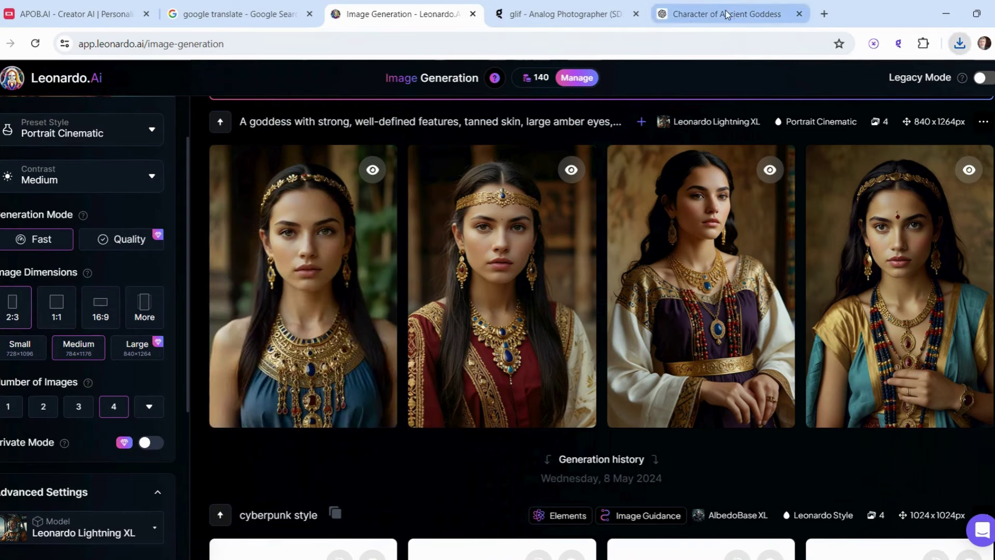
# Step: Return to glif and download the portrait of the goddess in the long-sleeved gold dress with the red cape
pyautogui.click(590, 13)
pyautogui.scroll(5, 429, 171)
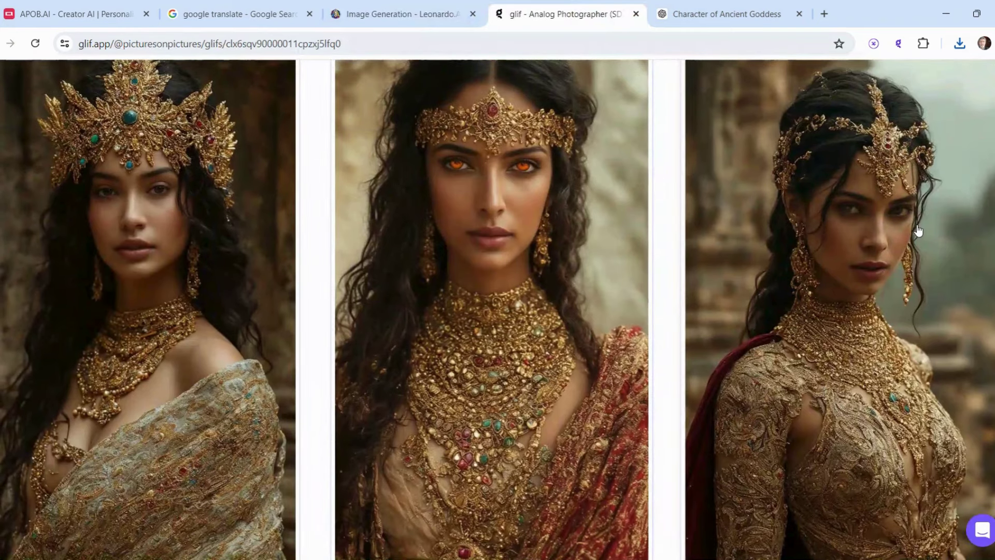
pyautogui.scroll(-4, 881, 242)
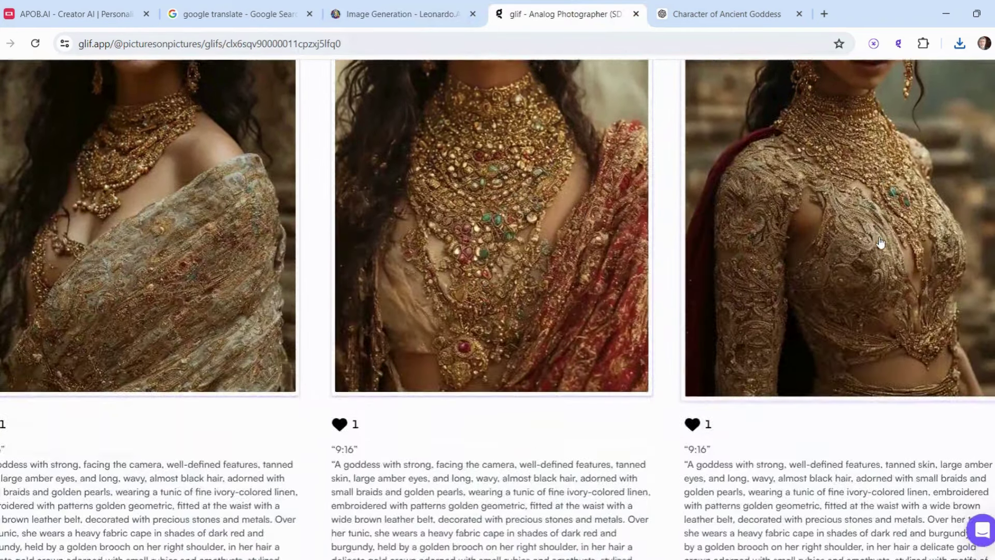
pyautogui.scroll(8, 880, 242)
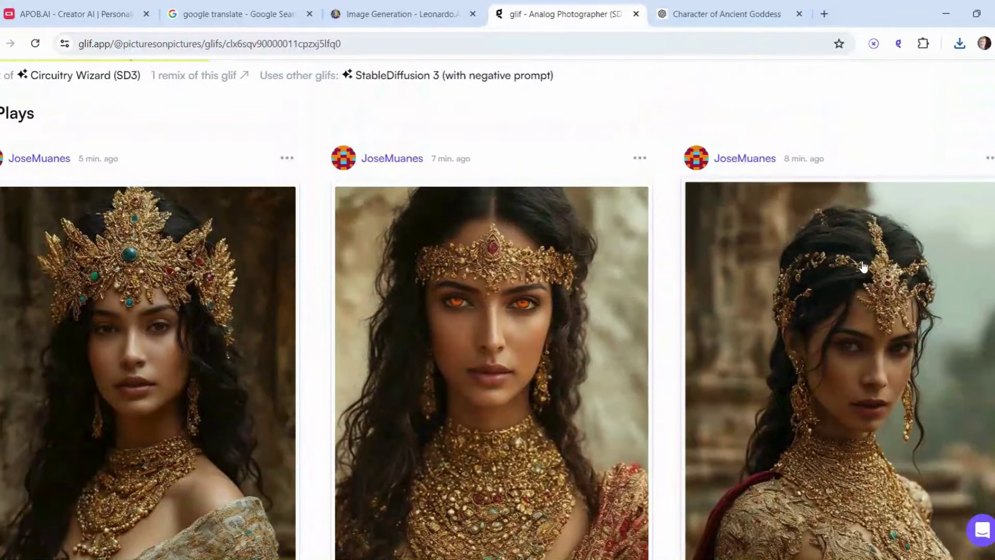
pyautogui.click(863, 266)
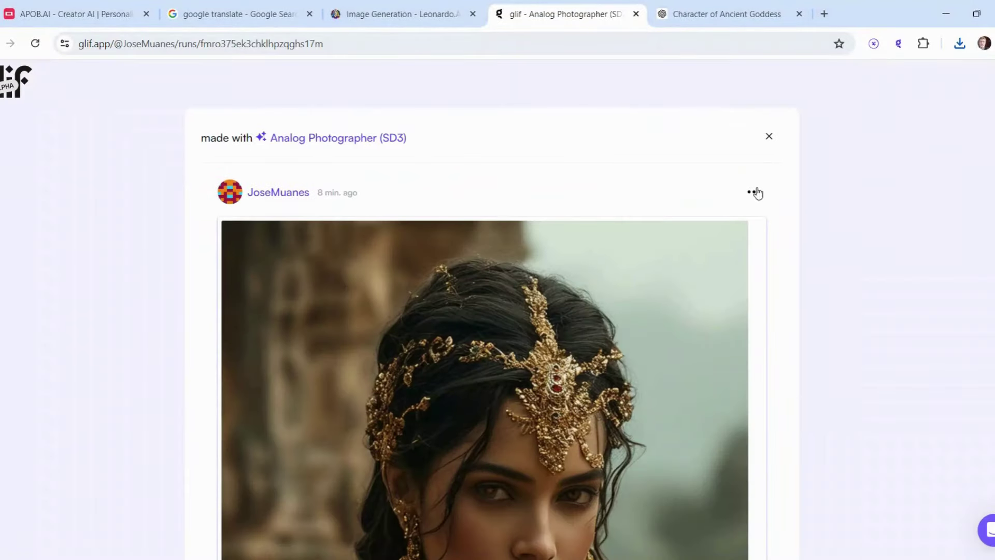
pyautogui.scroll(-15, 757, 193)
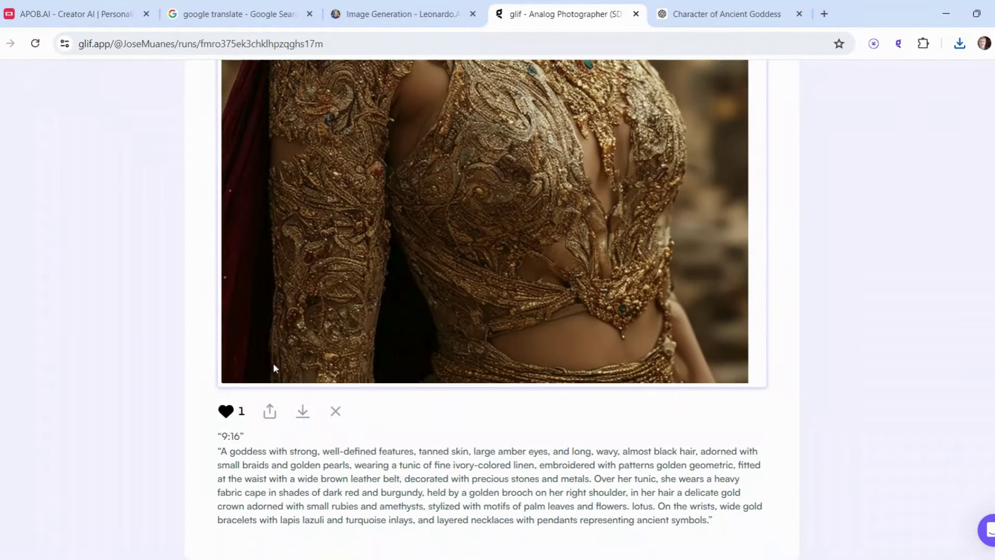
pyautogui.click(302, 412)
pyautogui.scroll(5, 387, 235)
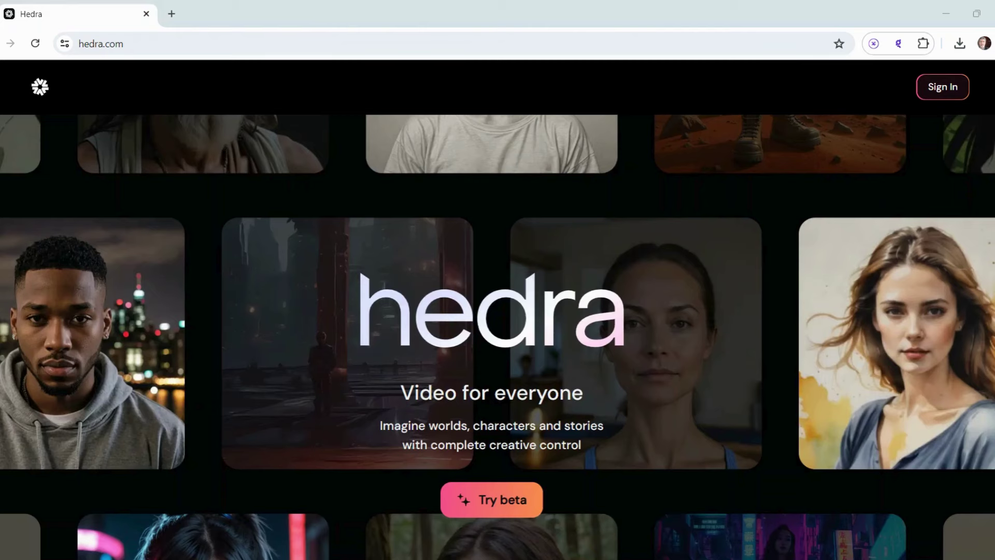
# Step: Look over the Hedra homepage and open its beta for creating character videos
pyautogui.scroll(-4, 614, 253)
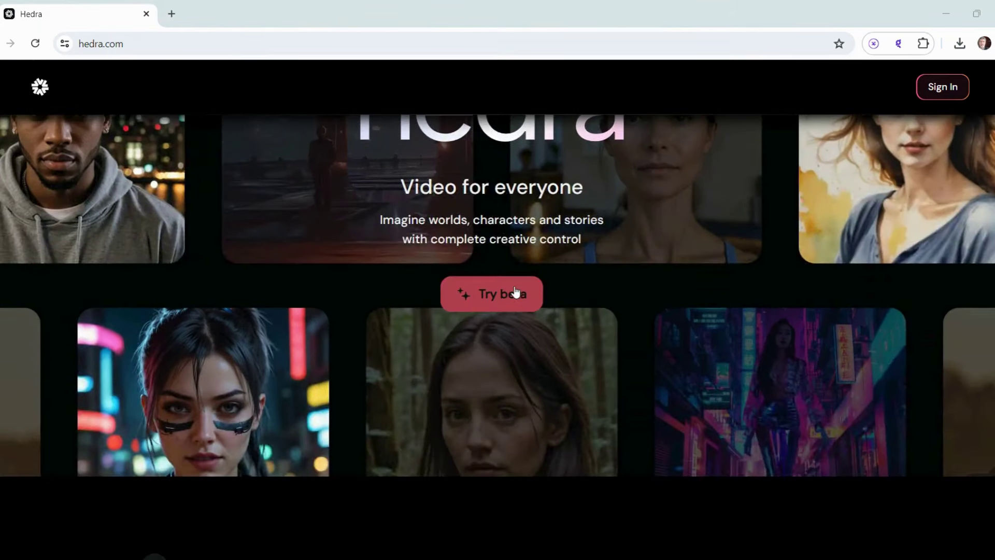
pyautogui.scroll(4, 515, 290)
pyautogui.scroll(-3, 518, 280)
pyautogui.click(484, 360)
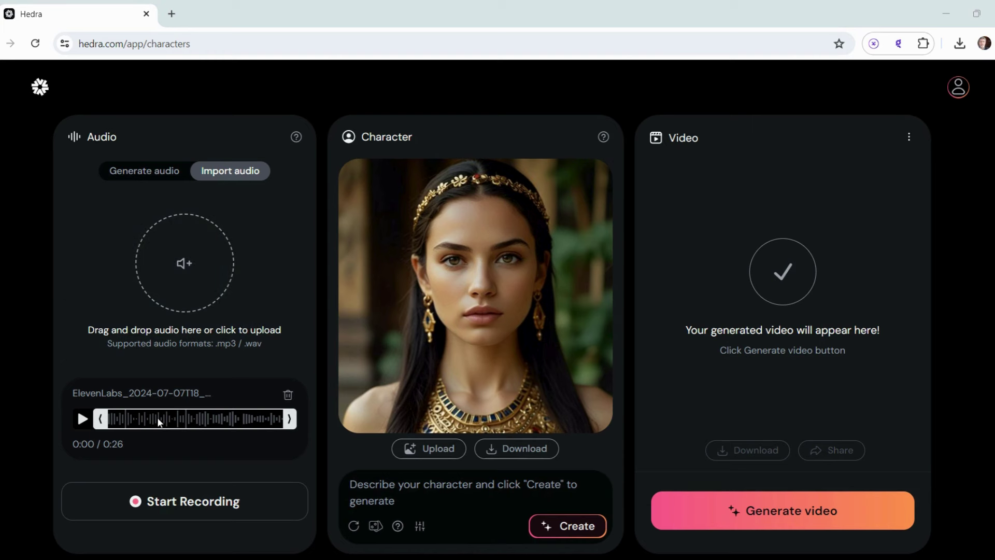
# Step: Preview the imported ElevenLabs narration and generate a talking video from it with the Leonardo goddess portrait
pyautogui.click(83, 419)
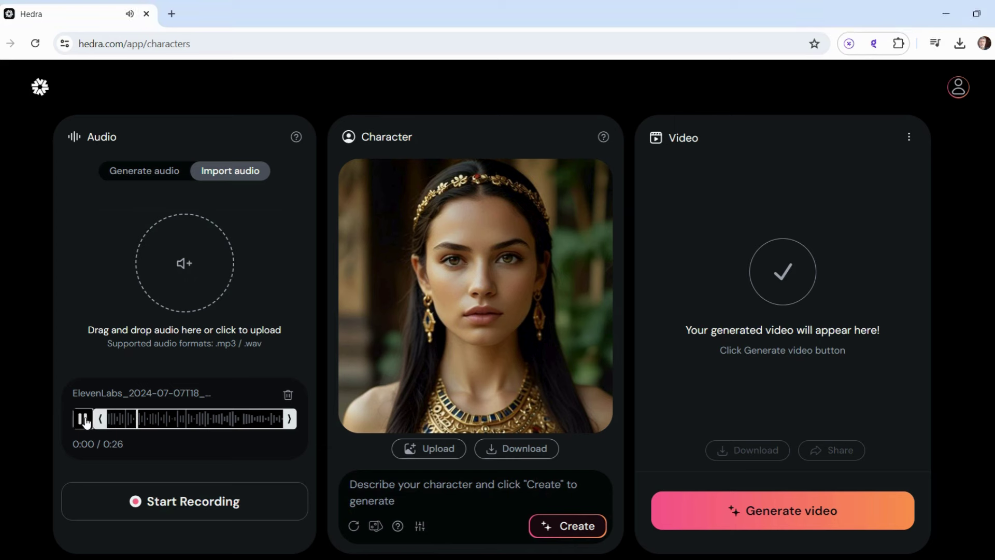
pyautogui.click(84, 419)
pyautogui.click(790, 521)
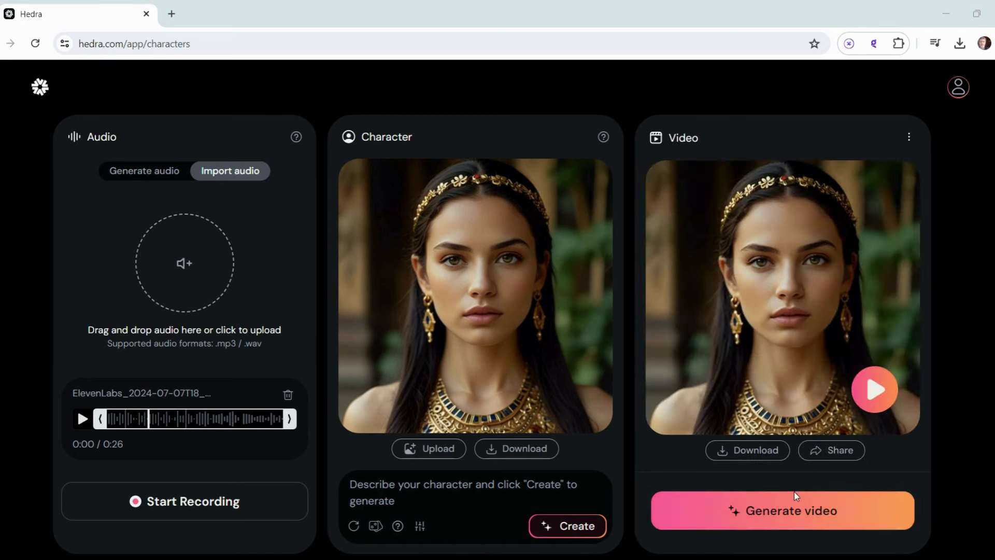
# Step: Play the talking videos of the Leonardo goddess generated from the two narration files
pyautogui.click(874, 390)
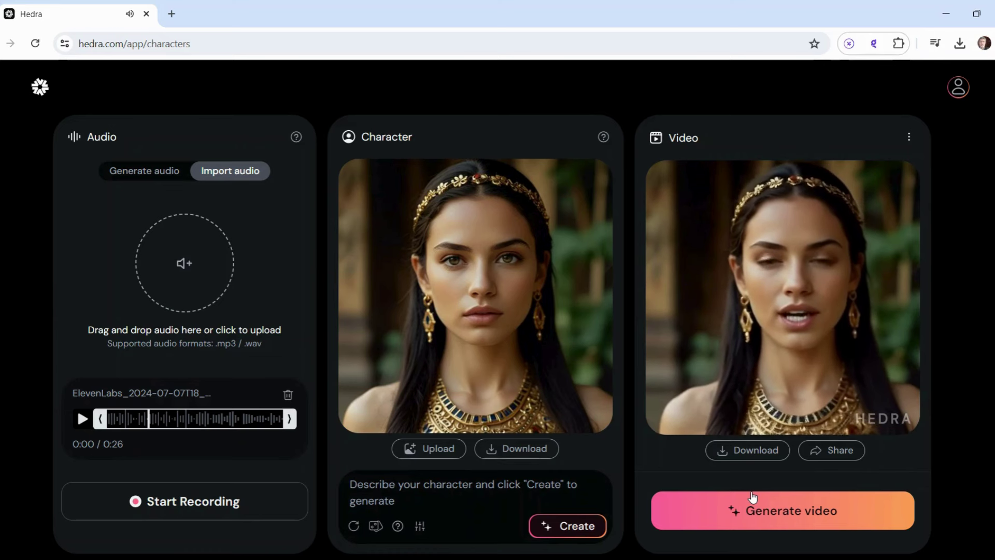
pyautogui.moveTo(839, 415)
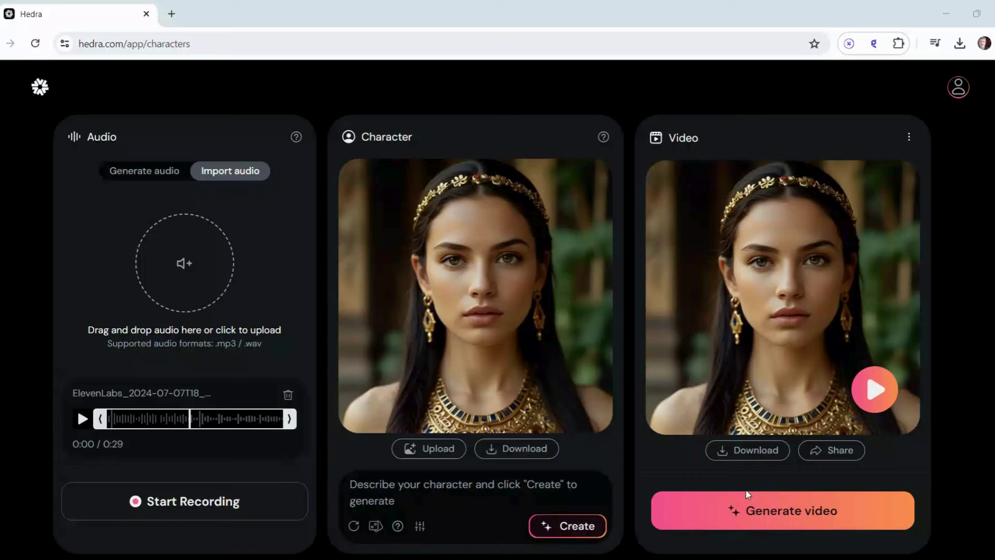
pyautogui.click(876, 389)
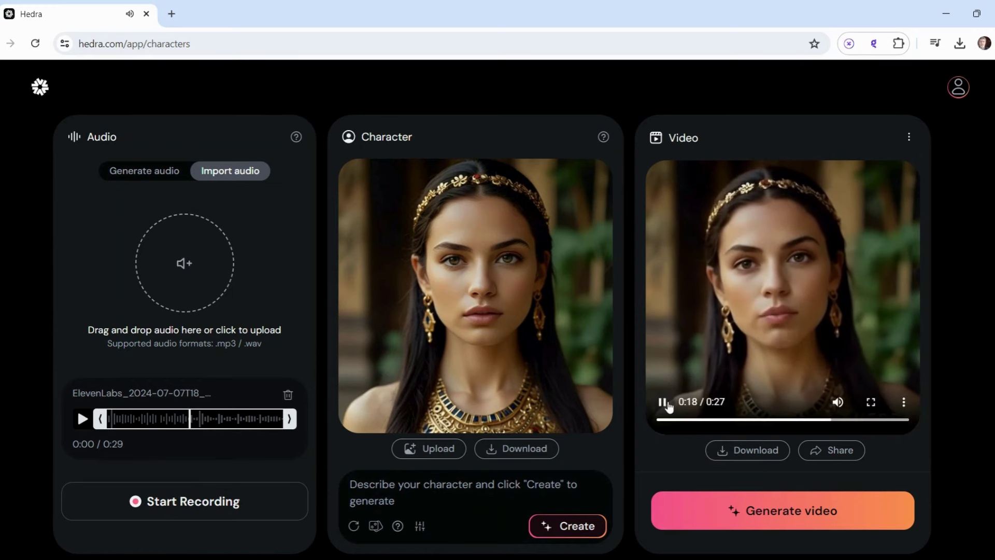
pyautogui.click(661, 403)
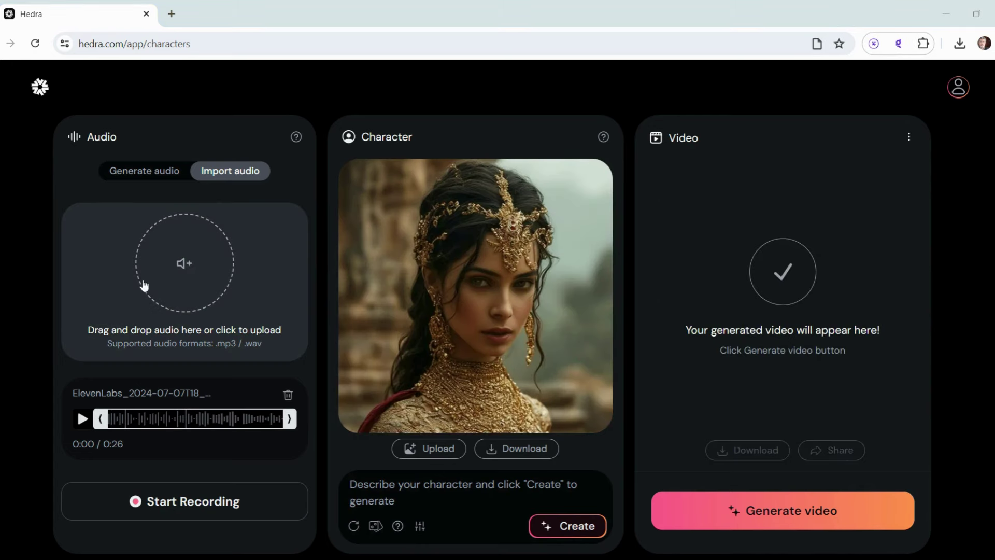
# Step: Preview the imported ElevenLabs narration and generate a talking video from it with the portrait of the red-caped goddess in gold
pyautogui.click(81, 421)
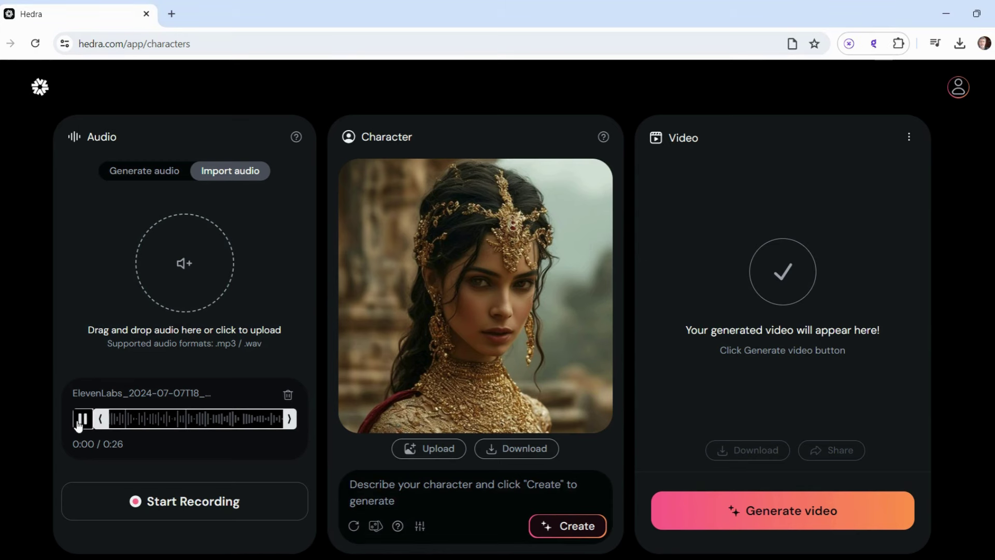
pyautogui.click(81, 421)
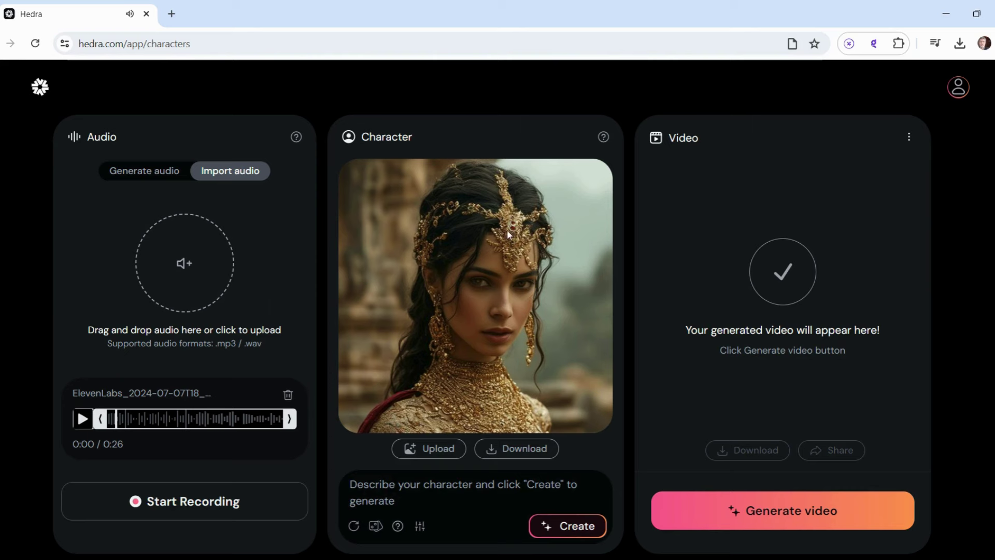
pyautogui.click(814, 510)
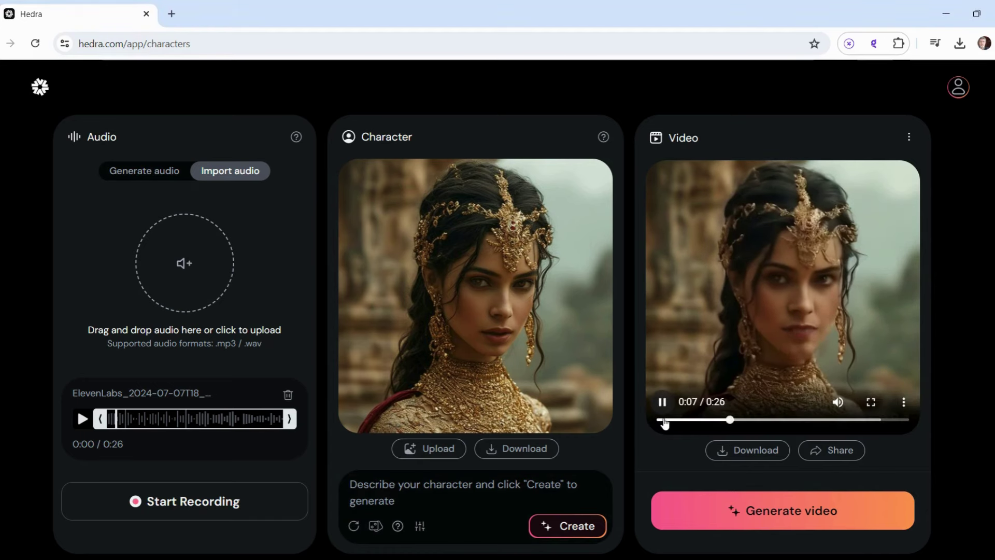
# Step: Play the talking videos of the red-caped goddess generated from the two narration files
pyautogui.click(662, 404)
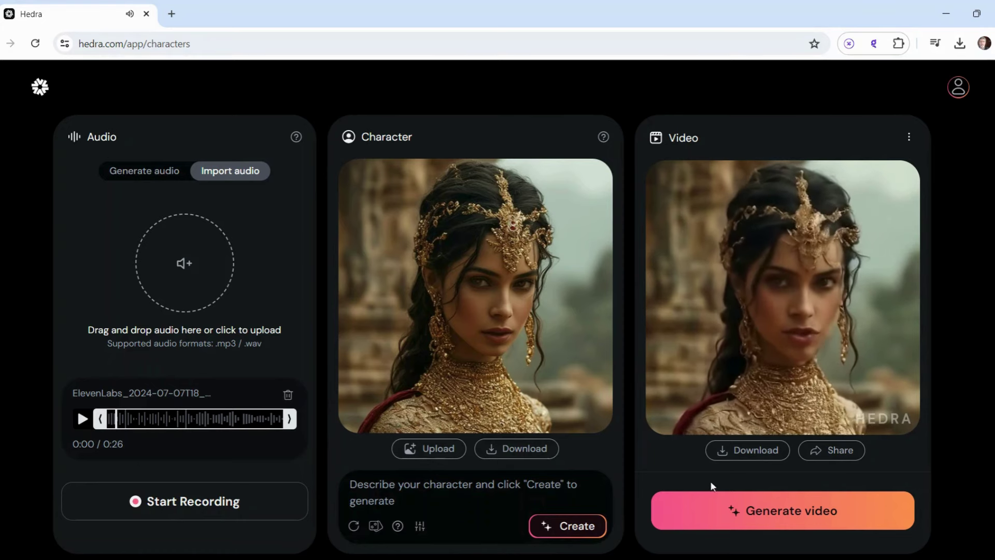
pyautogui.moveTo(789, 411)
pyautogui.click(663, 409)
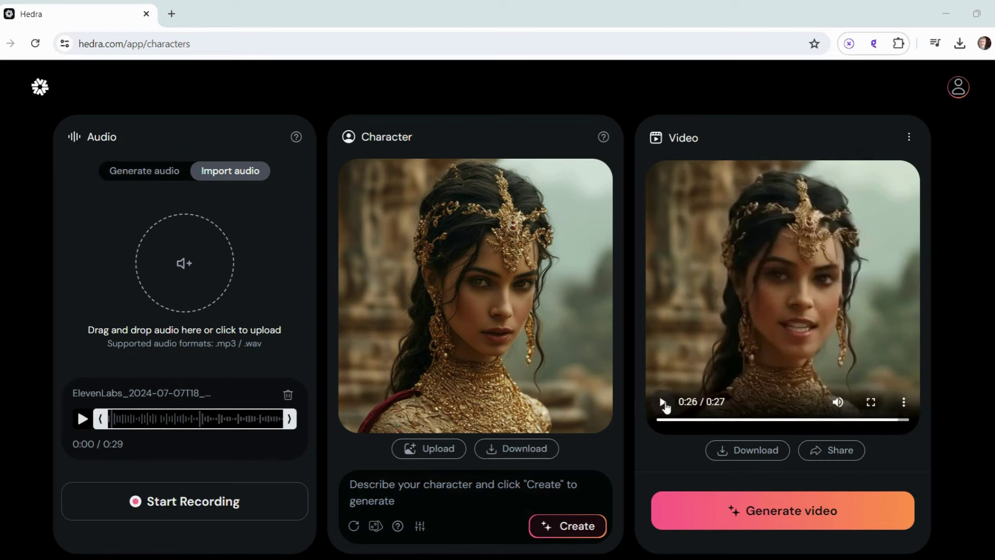
pyautogui.click(664, 403)
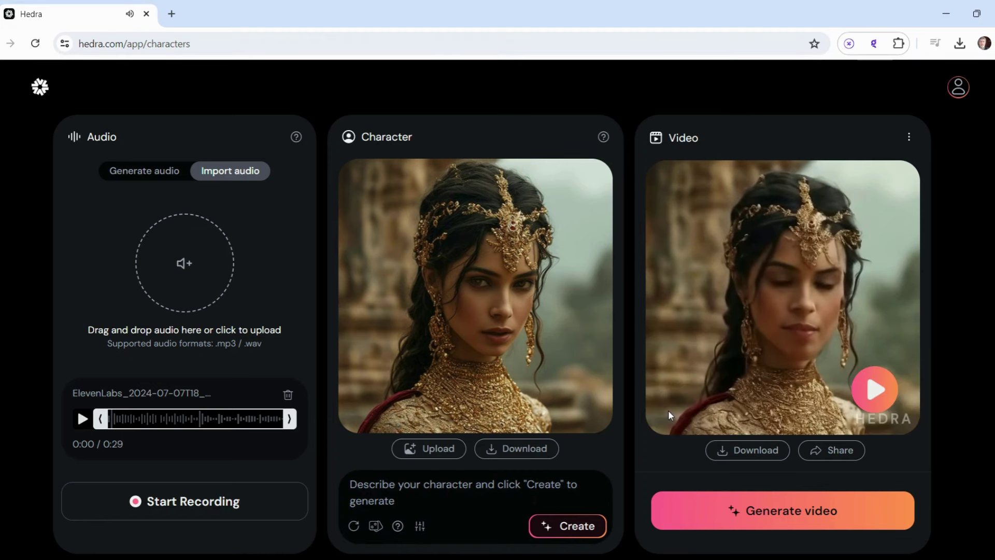
pyautogui.click(668, 415)
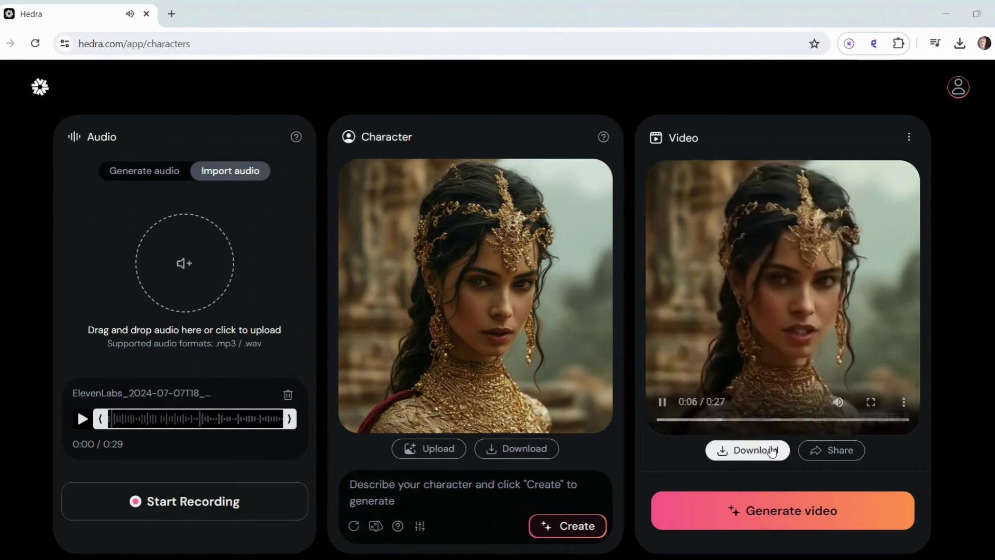
pyautogui.click(662, 404)
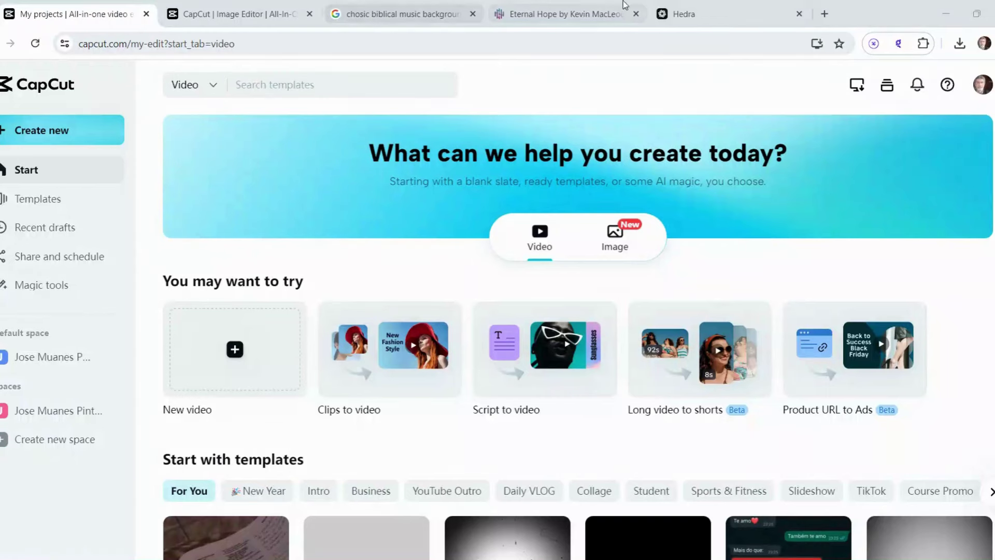
# Step: Check the Eternal Hope music credits on Chosic, and append the 27-second red-caped goddess clip after the first one in the CapCut timeline
pyautogui.click(570, 16)
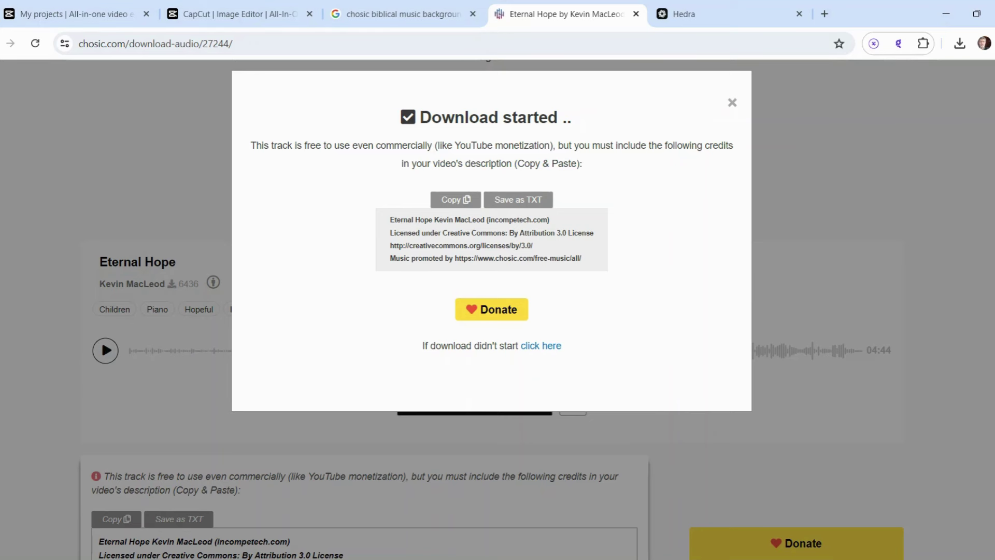
pyautogui.click(105, 14)
pyautogui.click(231, 14)
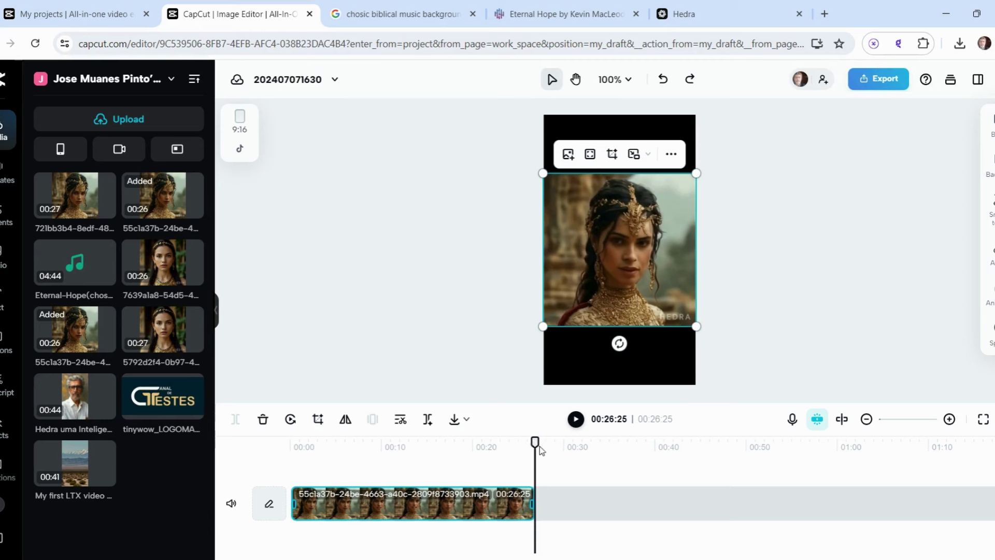
pyautogui.click(444, 473)
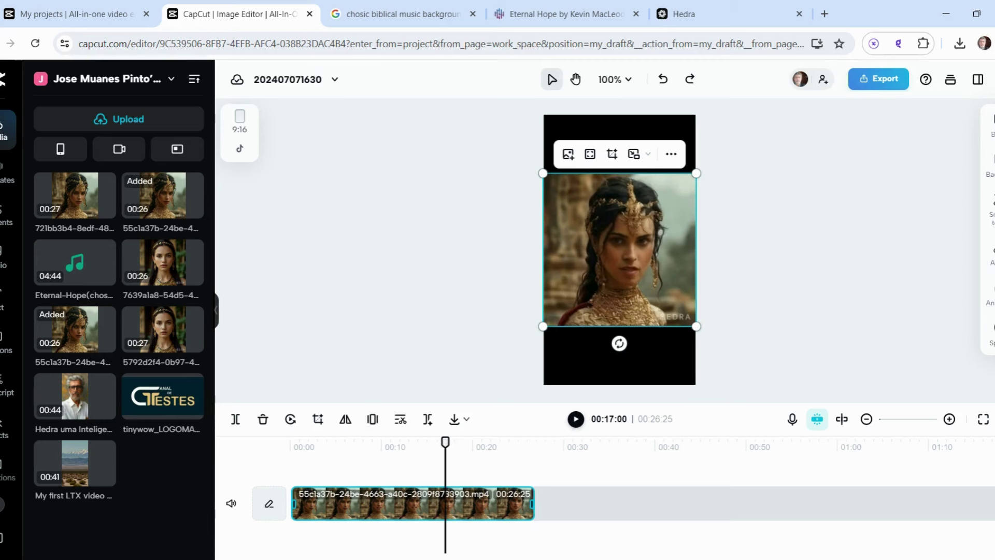
pyautogui.click(75, 195)
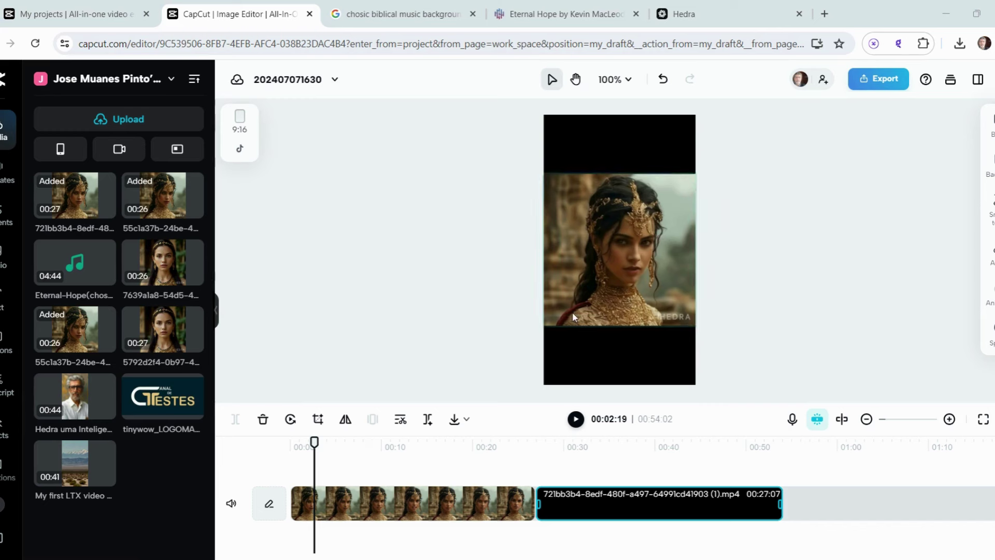
# Step: Enlarge both red-caped goddess clips so each fills the whole 9:16 frame
pyautogui.click(604, 229)
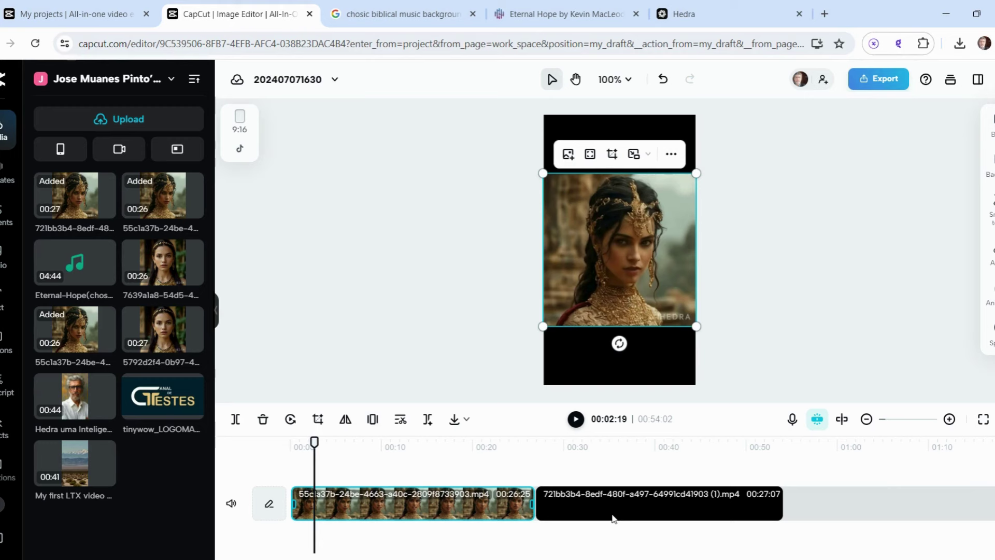
pyautogui.click(591, 154)
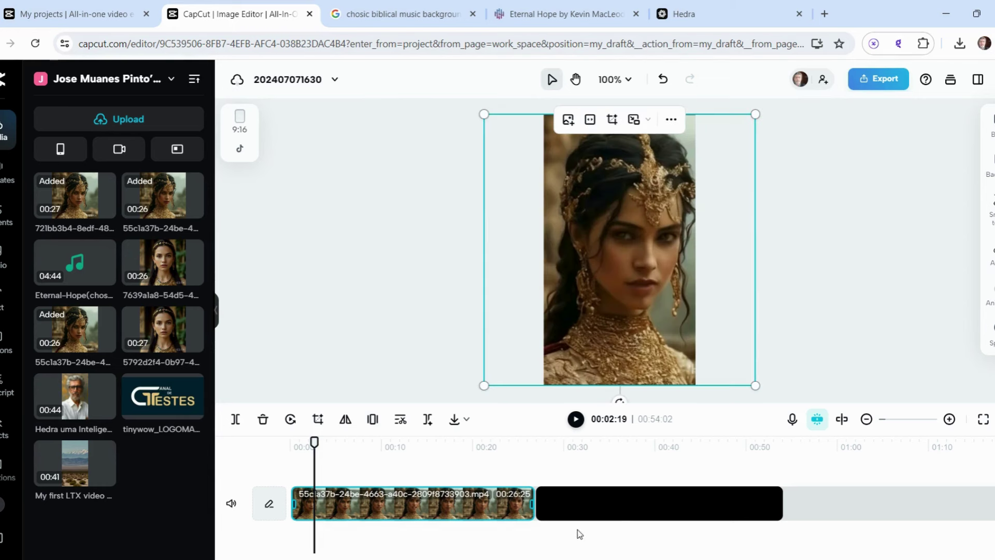
pyautogui.click(579, 504)
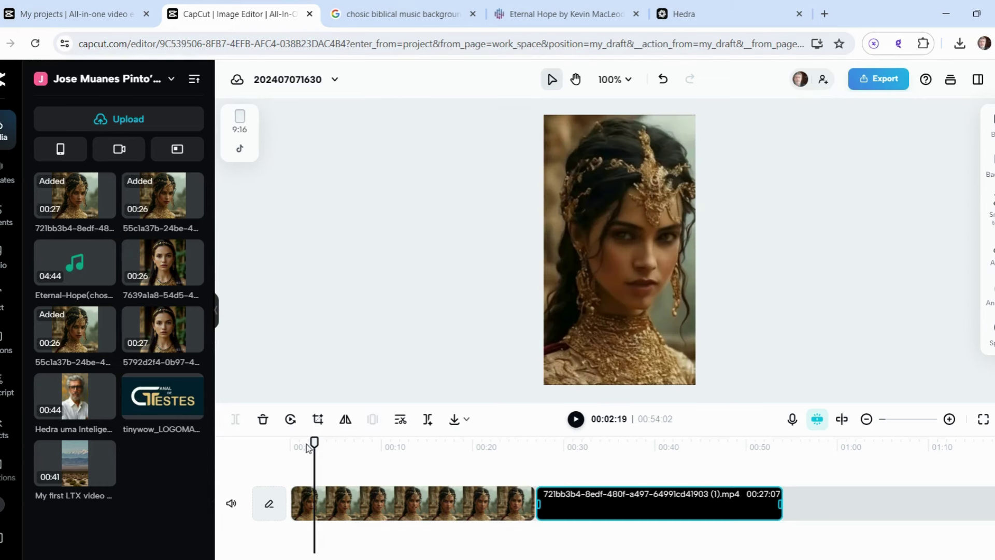
pyautogui.moveTo(314, 443); pyautogui.dragTo(569, 458)
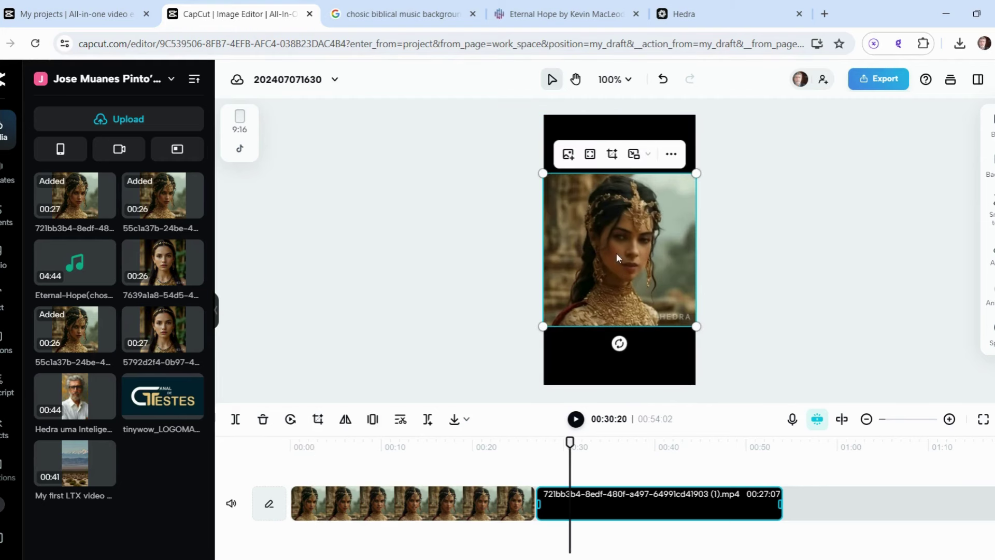
pyautogui.click(590, 154)
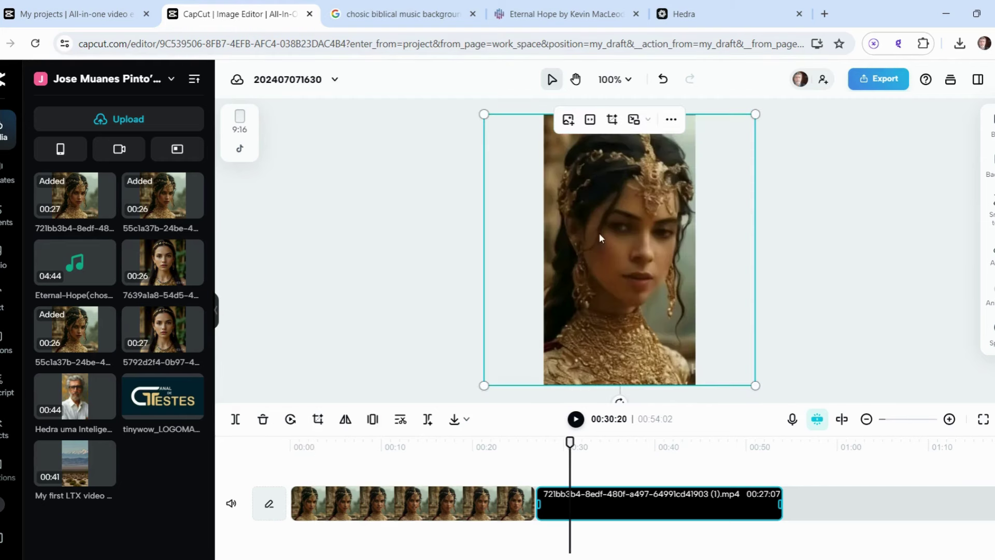
# Step: Scrub through the first clip and play the transition from it into the second clip
pyautogui.moveTo(571, 441); pyautogui.dragTo(412, 444)
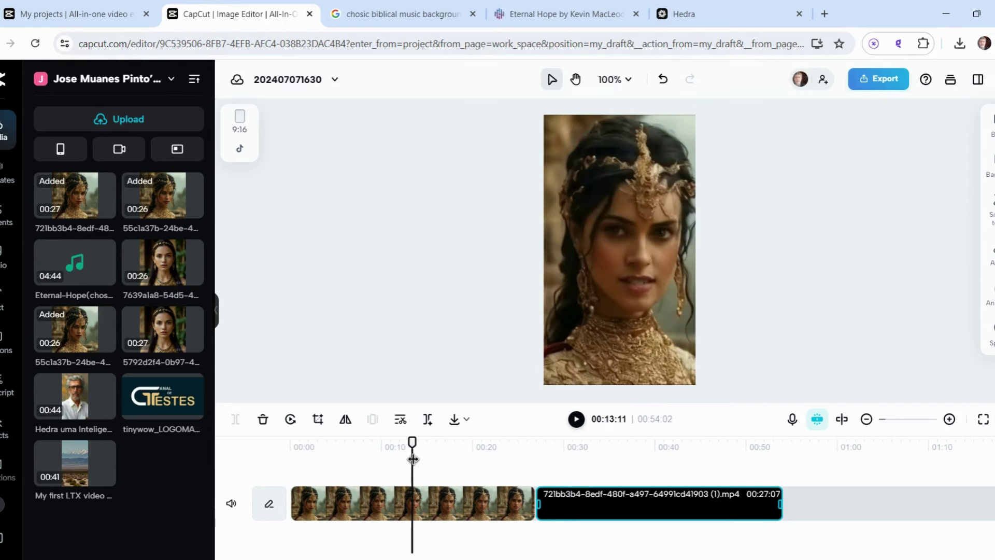
pyautogui.click(461, 471)
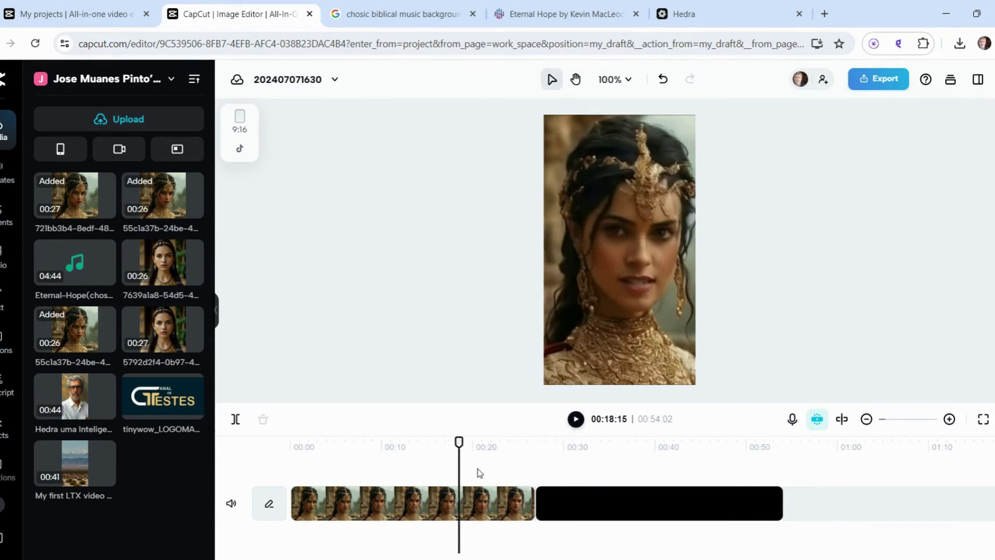
pyautogui.moveTo(460, 442); pyautogui.dragTo(478, 443)
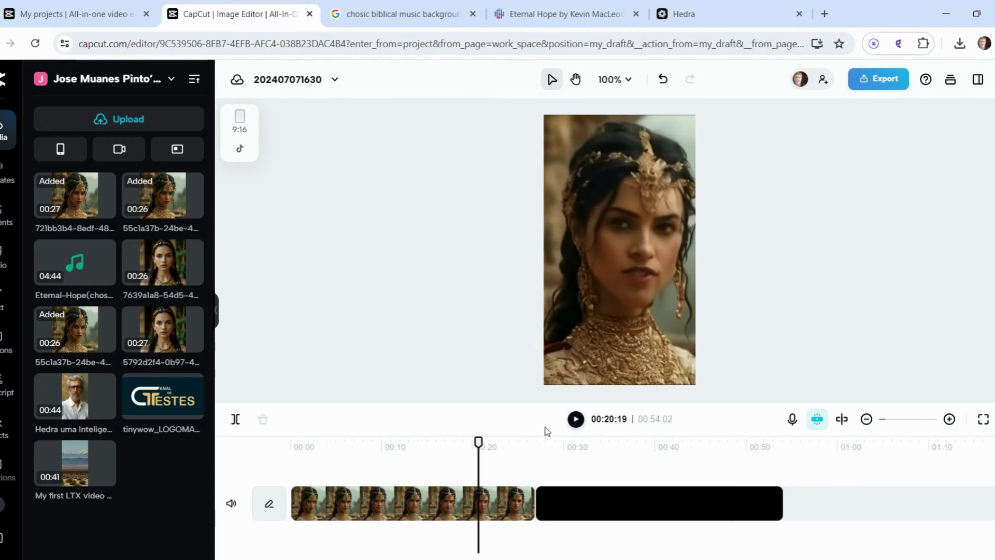
pyautogui.click(576, 419)
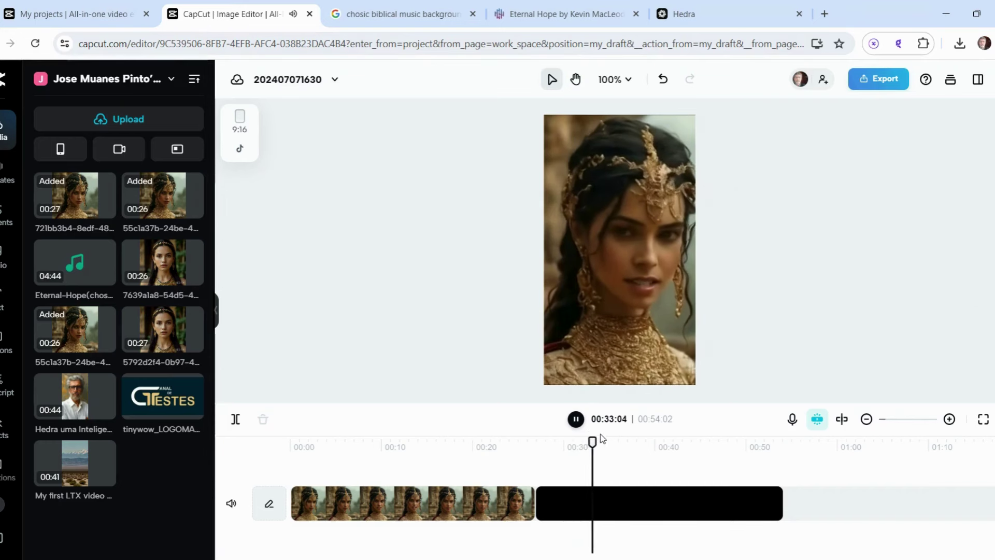
pyautogui.press('space')
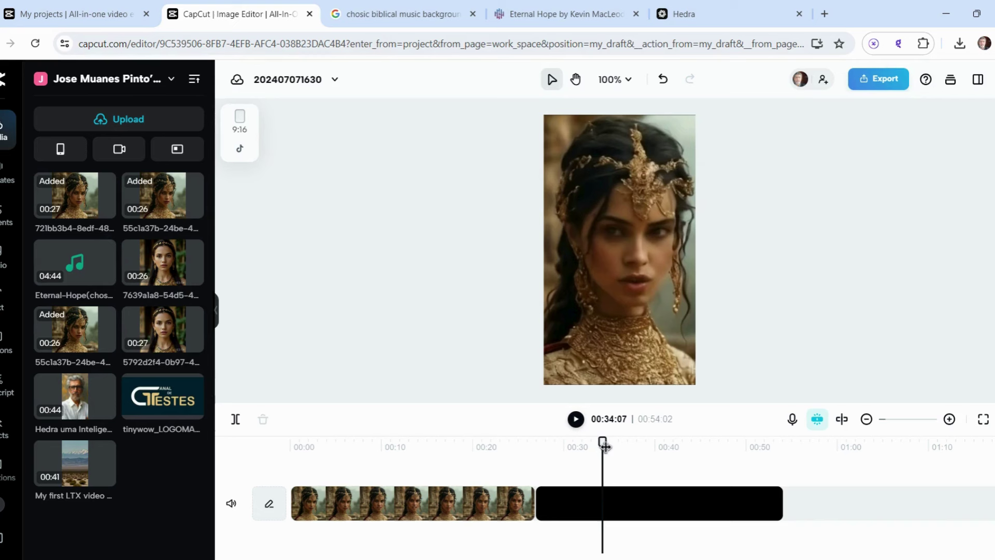
# Step: Lay the Eternal-Hope music under both clips at -18 dB with a 2 s fade-out and preview the mix from the start
pyautogui.moveTo(600, 438); pyautogui.dragTo(241, 458)
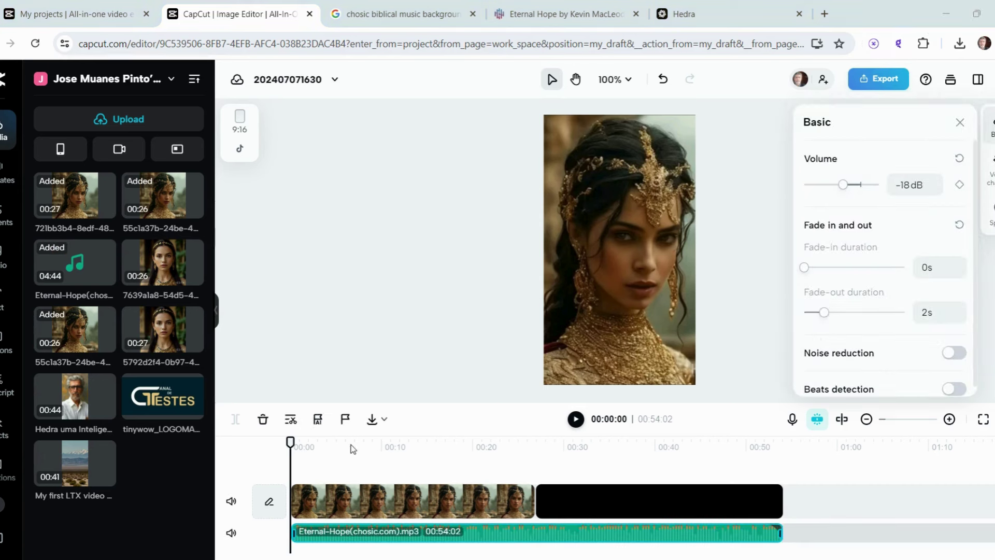
pyautogui.click(575, 418)
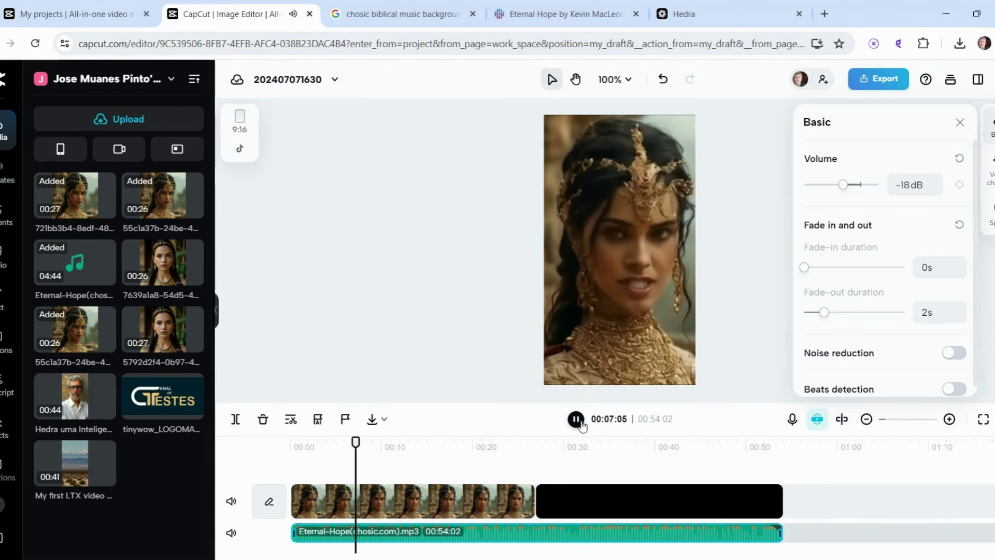
pyautogui.click(579, 422)
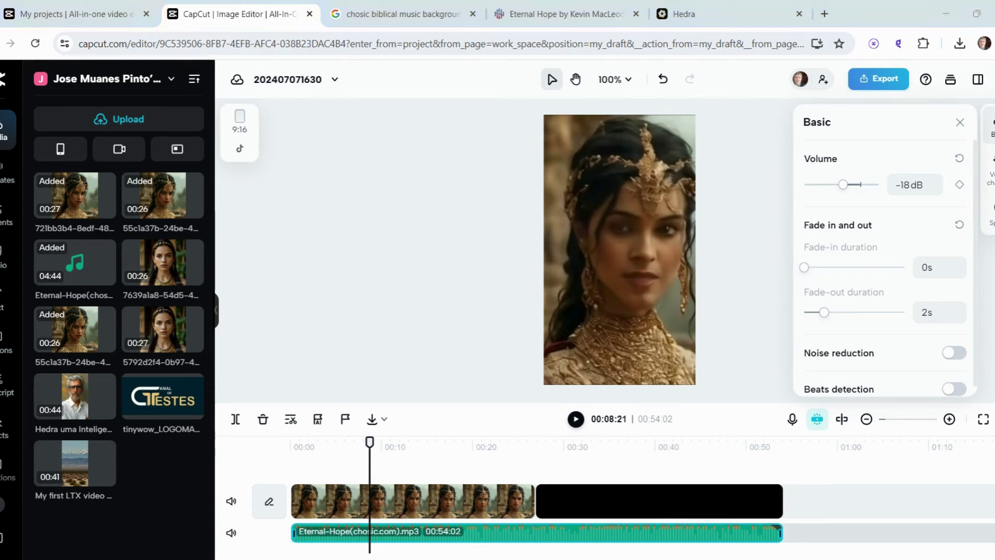
# Step: In the project with the gold-headband goddess, enlarge both clips to fill the 9:16 frame and play the transition between them
pyautogui.hotkey('ctrl', 'shift', 'Tab')
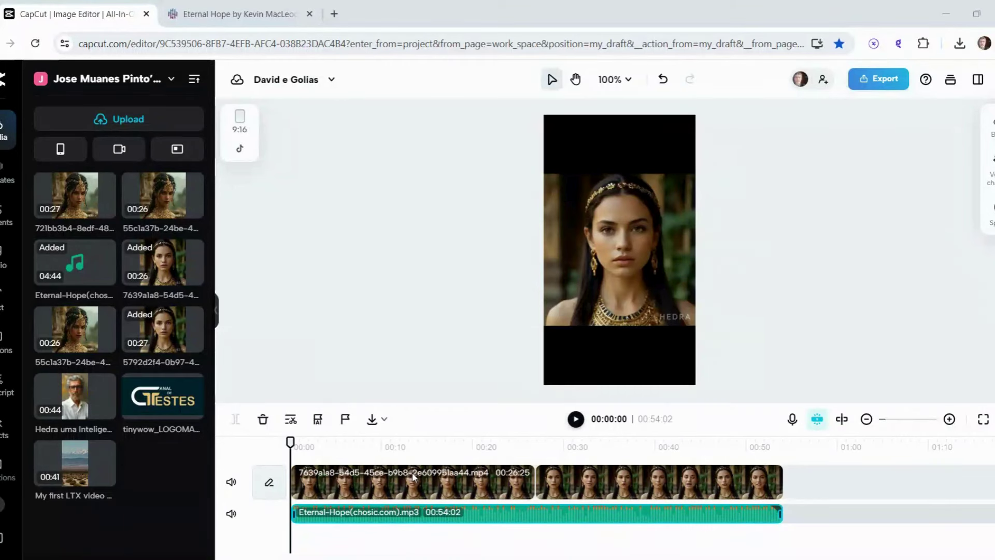
pyautogui.click(629, 266)
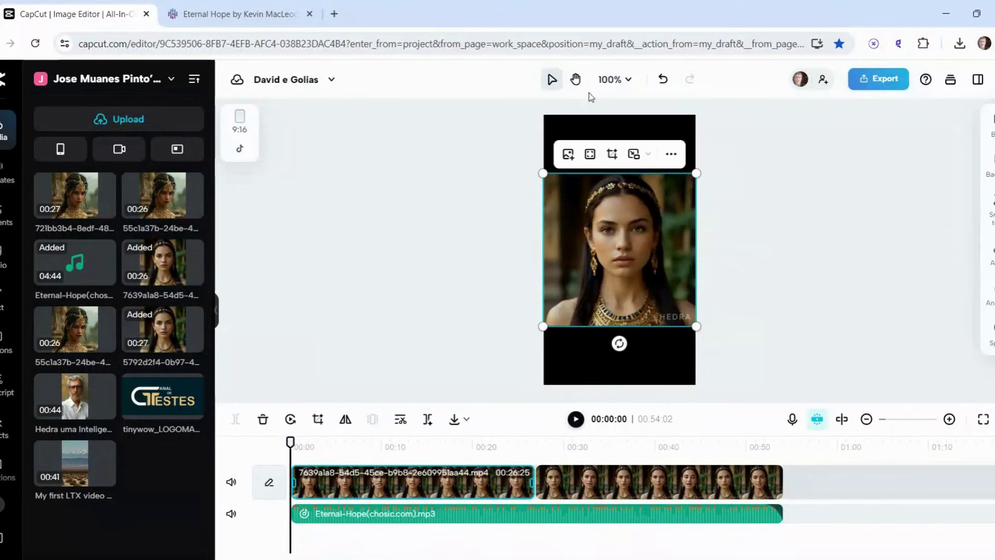
pyautogui.click(589, 154)
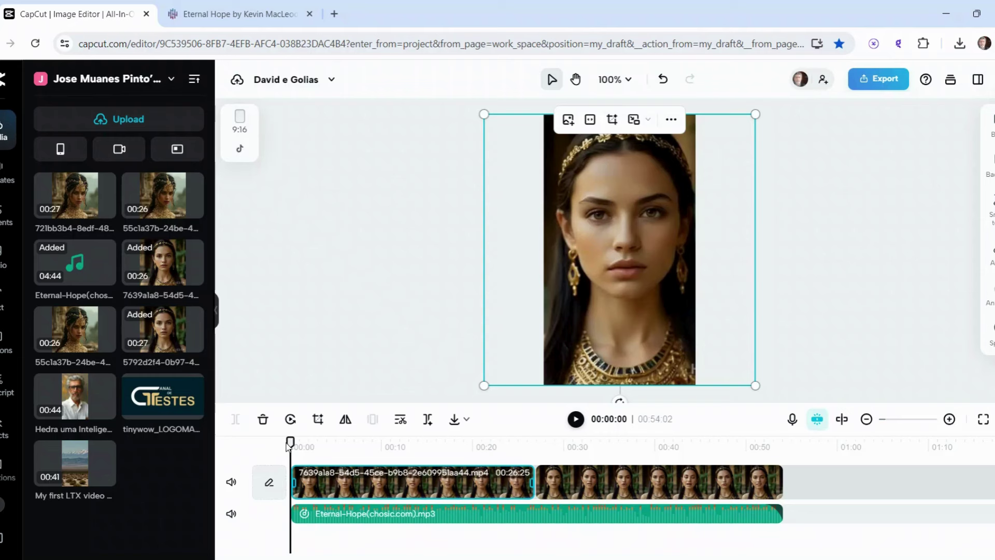
pyautogui.moveTo(289, 445); pyautogui.dragTo(569, 435)
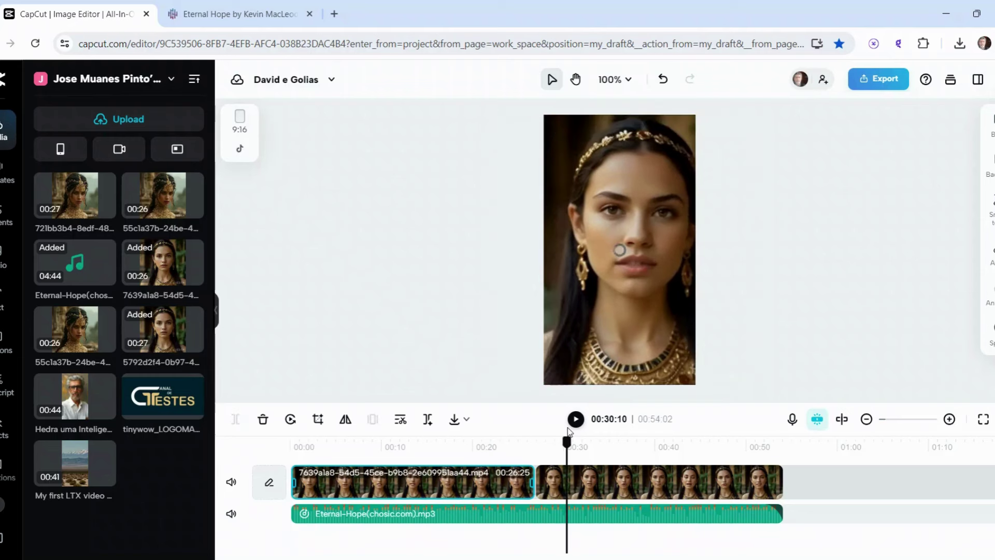
pyautogui.click(618, 290)
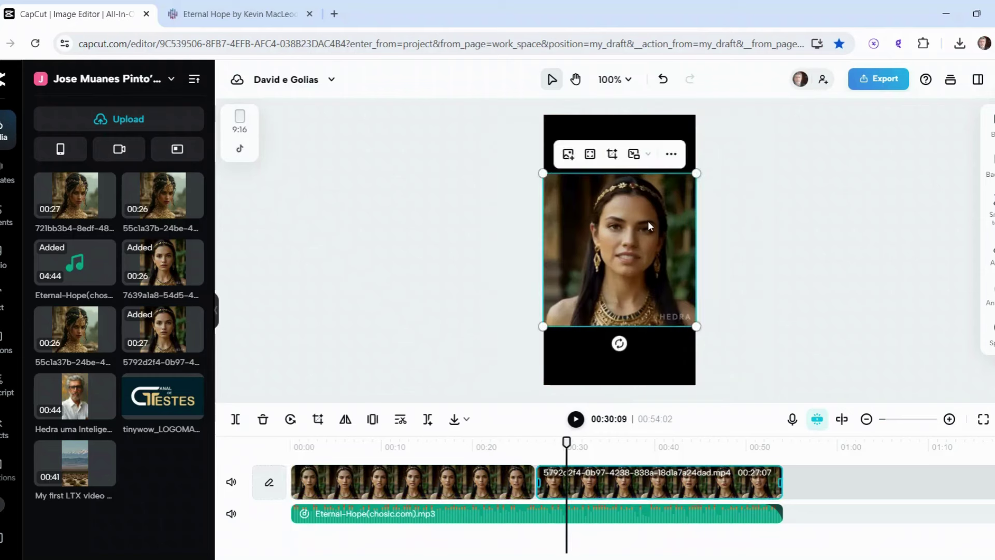
pyautogui.click(590, 154)
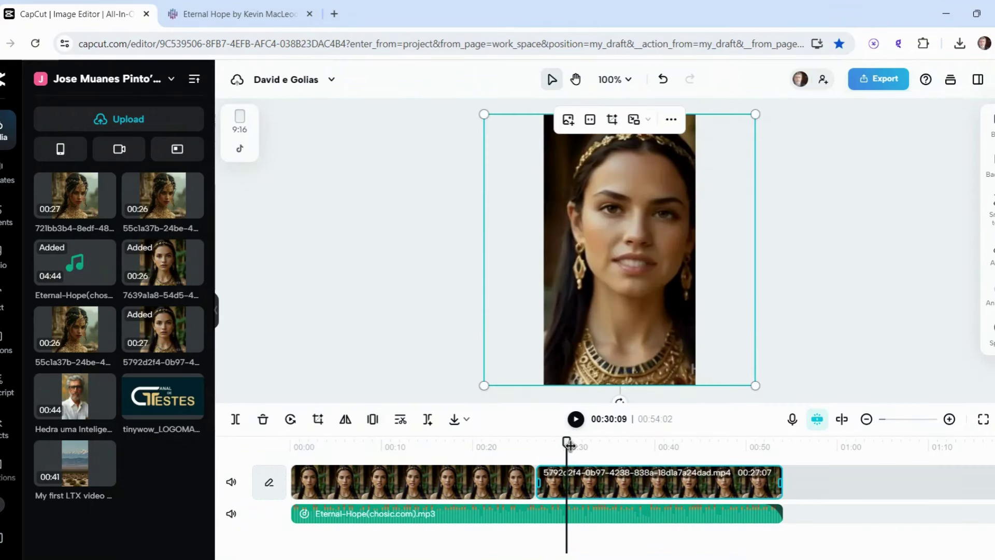
pyautogui.click(499, 444)
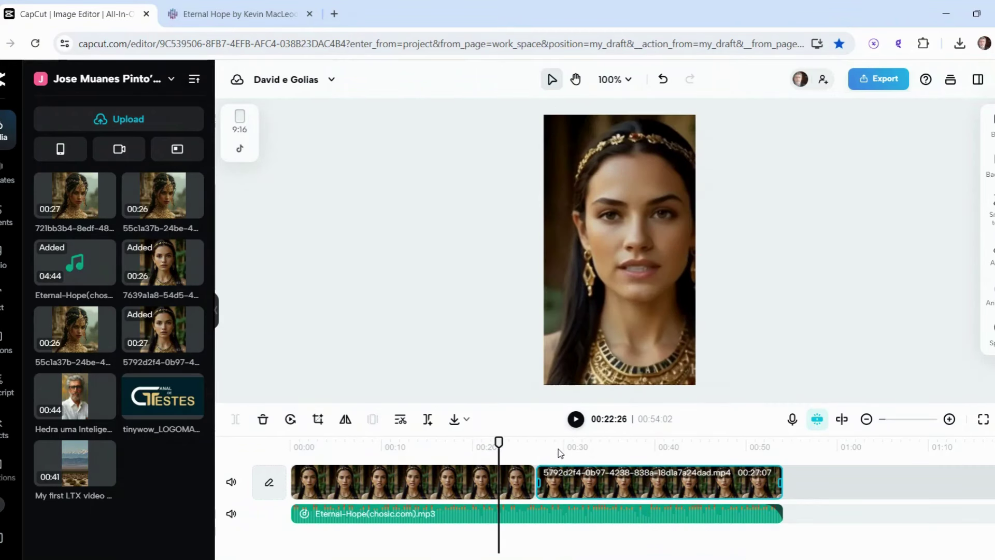
pyautogui.click(575, 420)
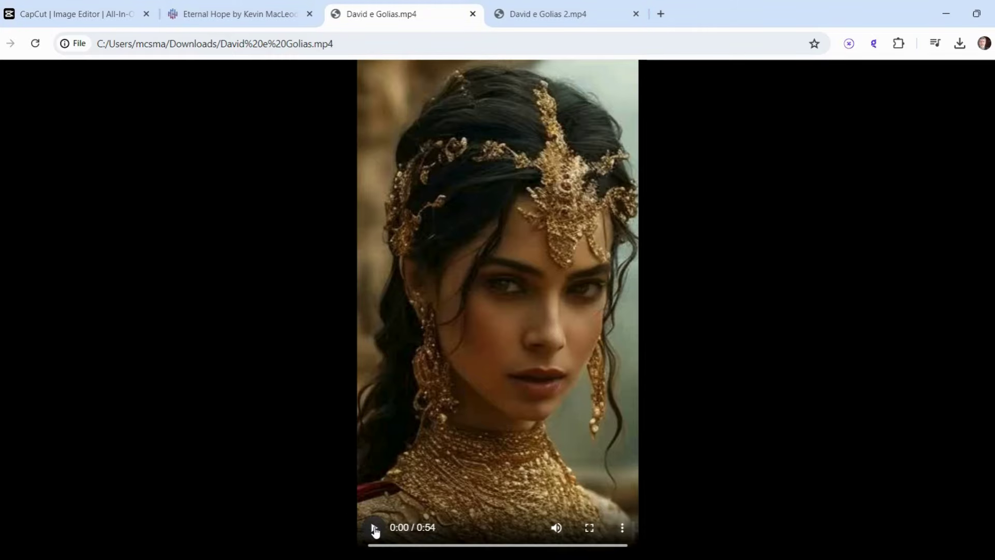
# Step: Watch the exported videos David e Golias.mp4 and David e Golias 2.mp4, and return to the CapCut project
pyautogui.click(374, 529)
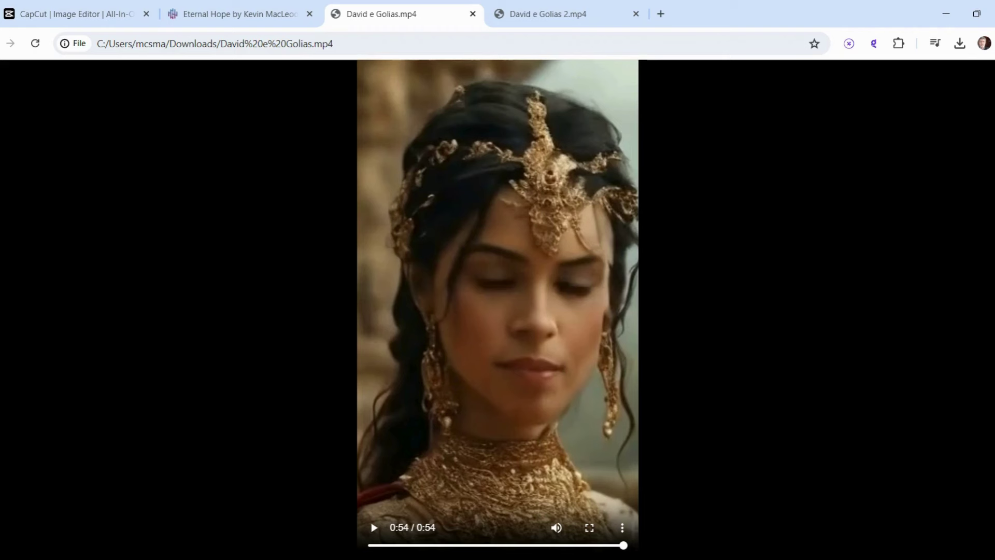
pyautogui.hotkey('ctrl', 'Tab')
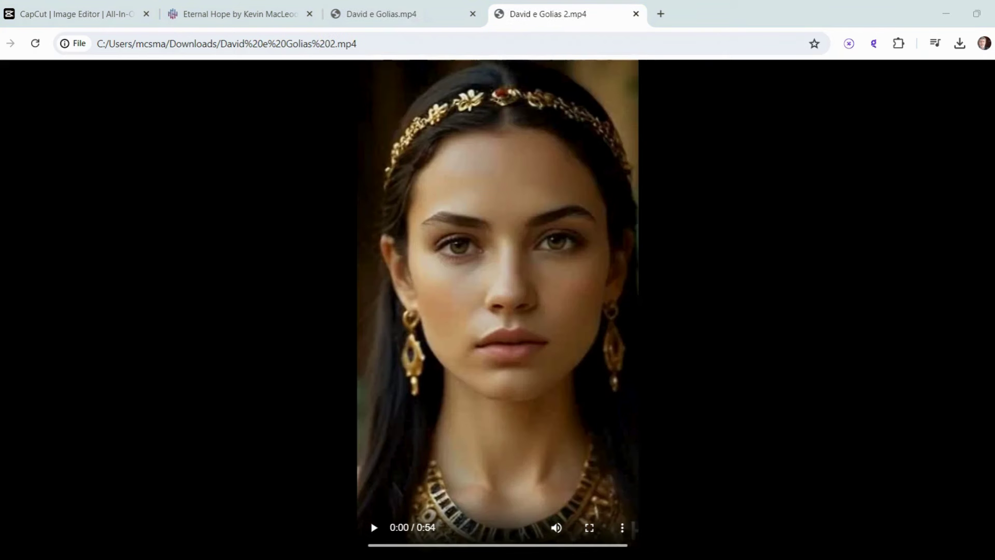
pyautogui.click(377, 528)
pyautogui.click(375, 528)
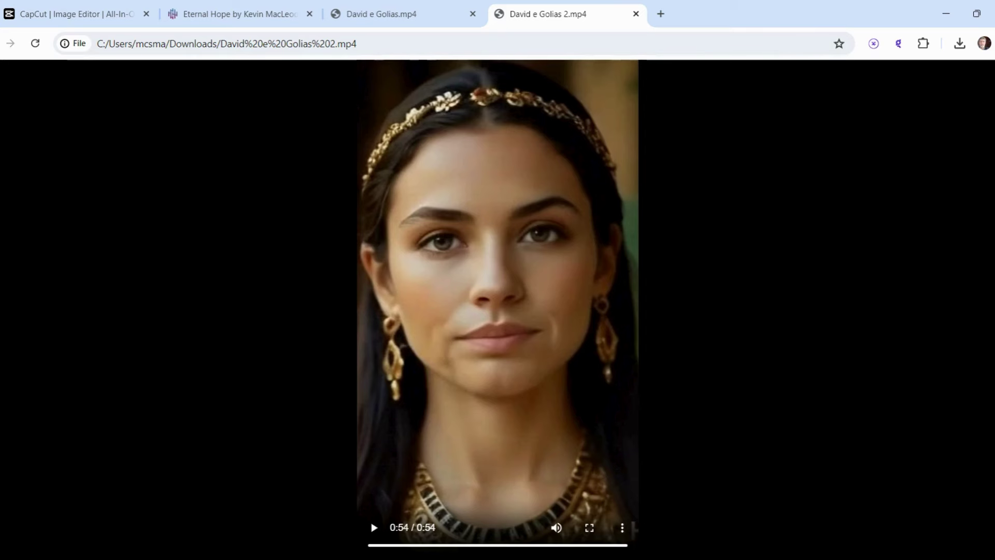
pyautogui.hotkey('ctrl', '1')
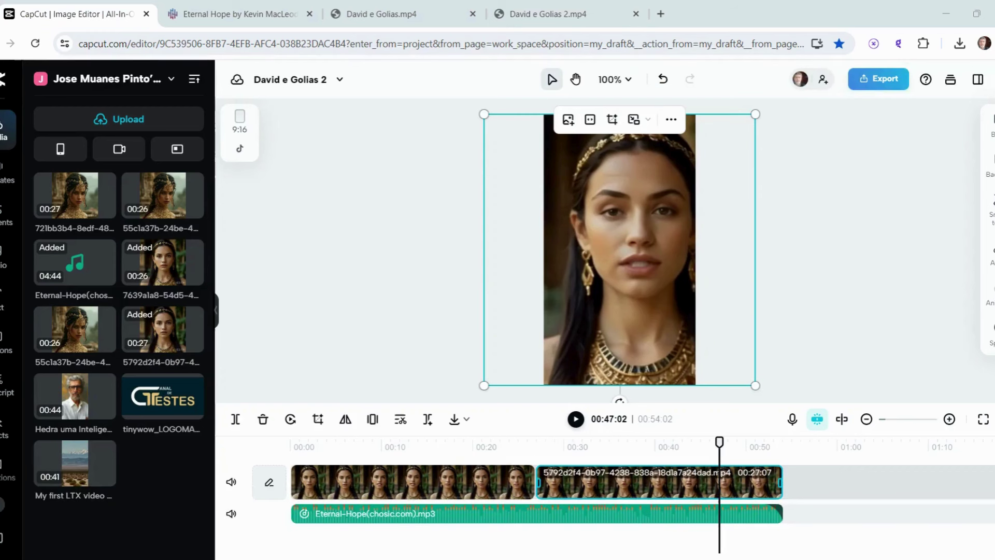